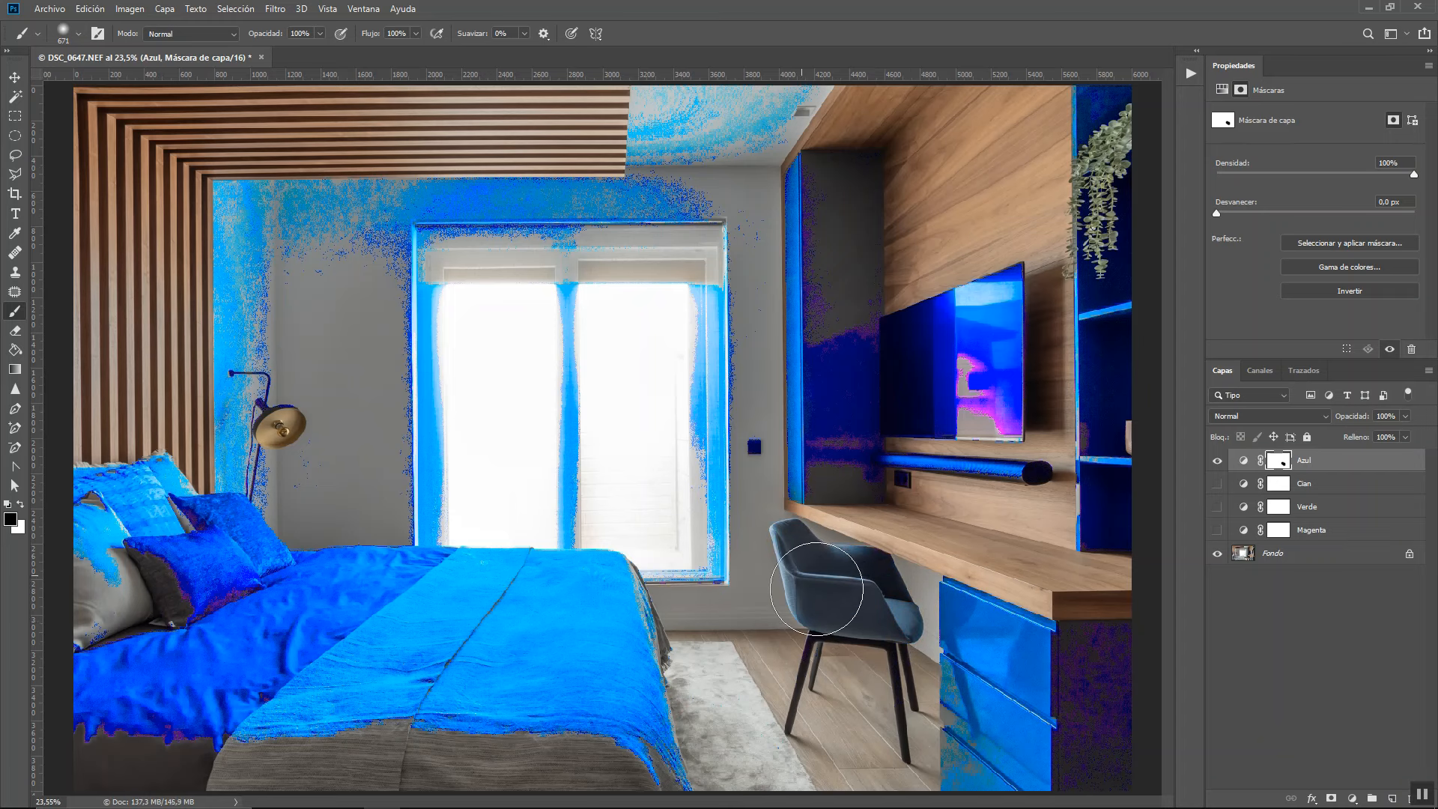
- Set the saturation of the Azules range to -41 on the Azul hue/saturation layer
left_click(1245, 460)
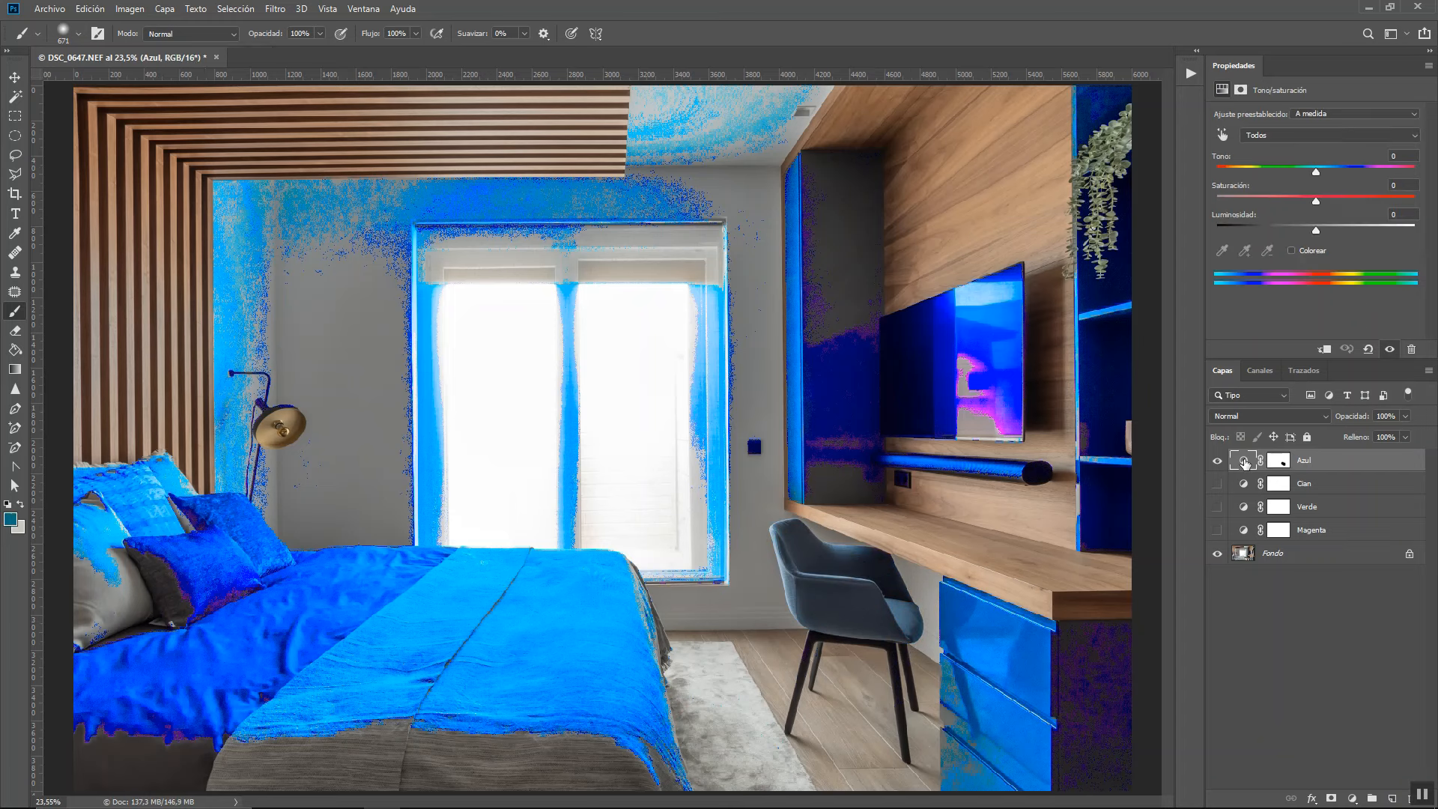
left_click(1279, 135)
left_click(1268, 204)
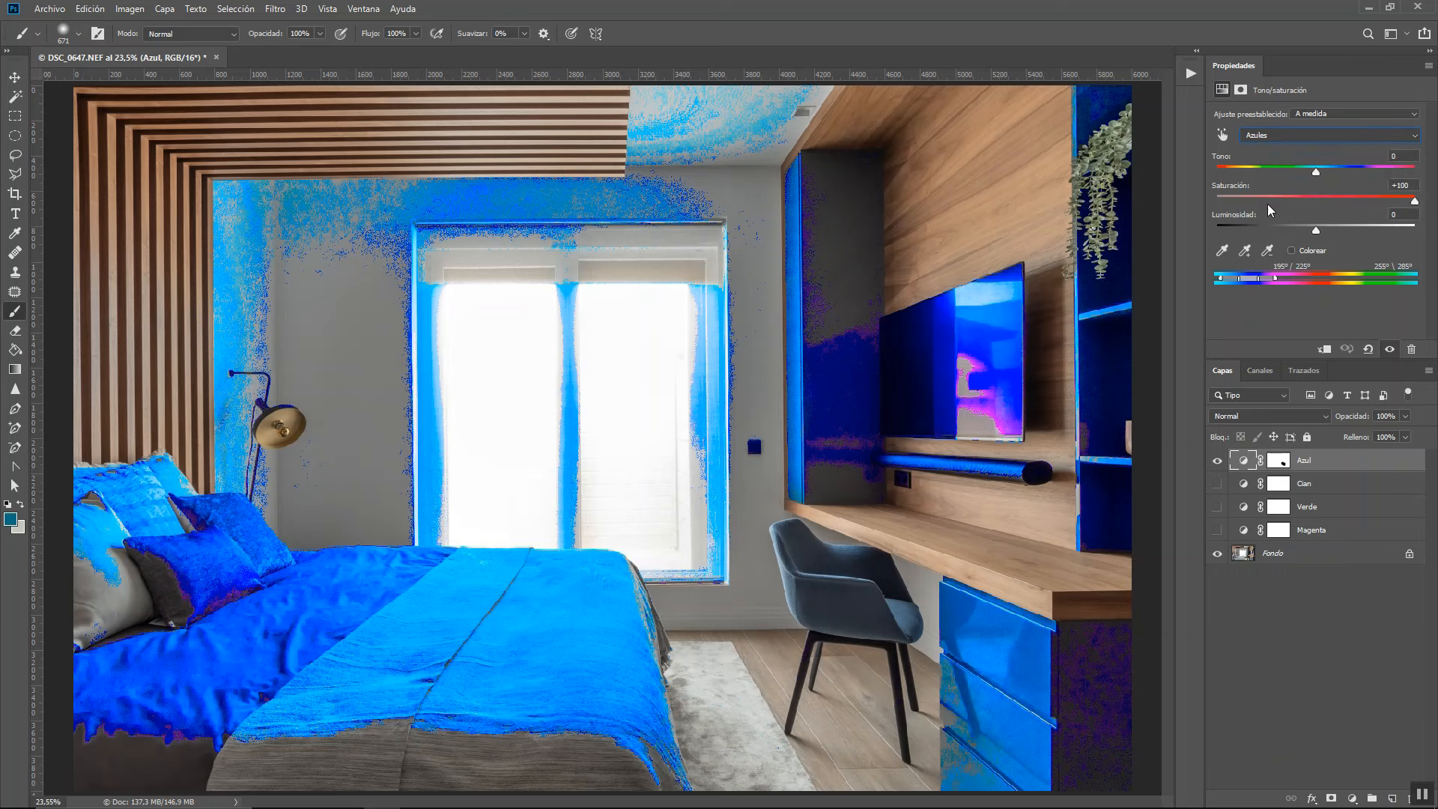
left_click(1276, 198)
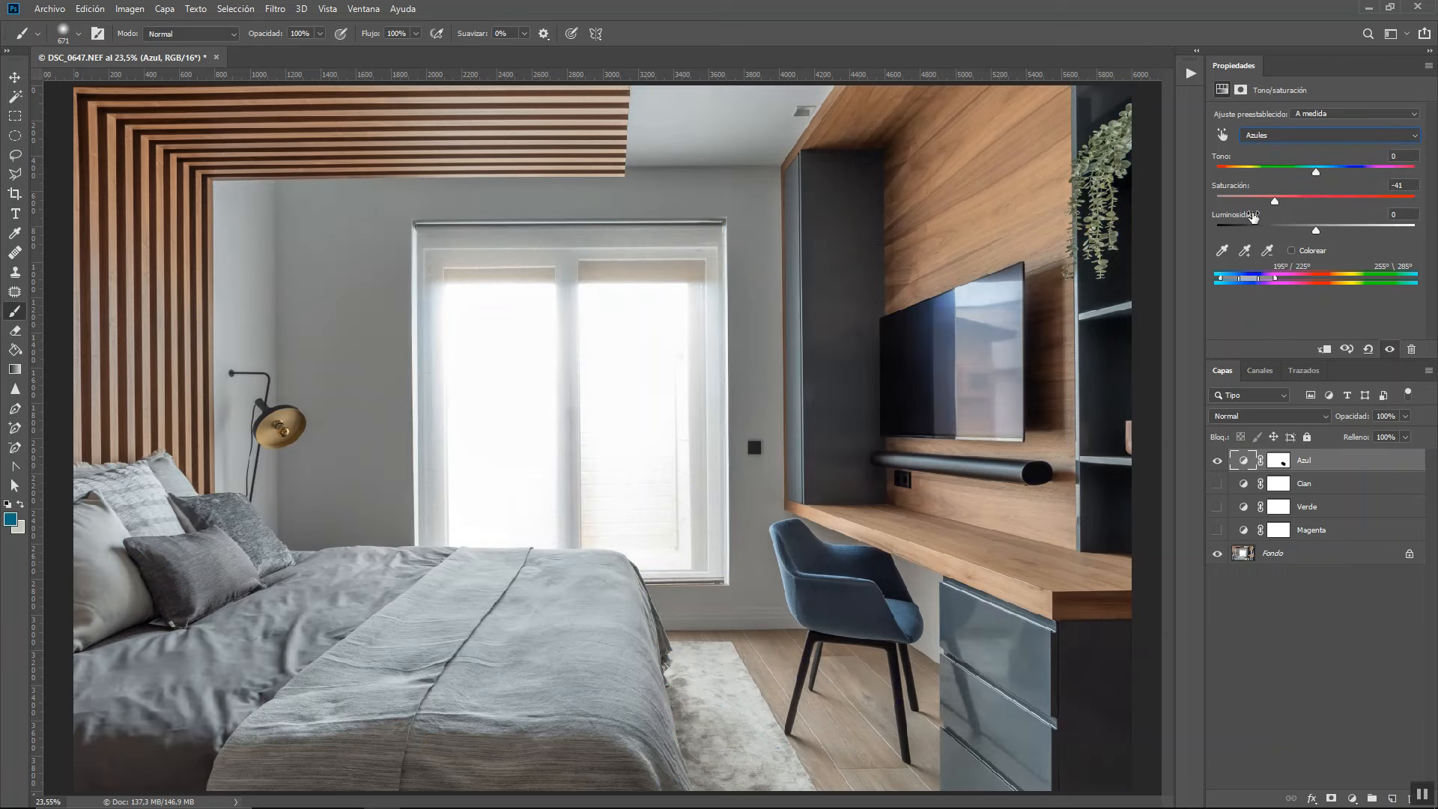
- Show the Cian layer, mask the blue chair out of it, and set its Cianes saturation to -46
left_click(1218, 485)
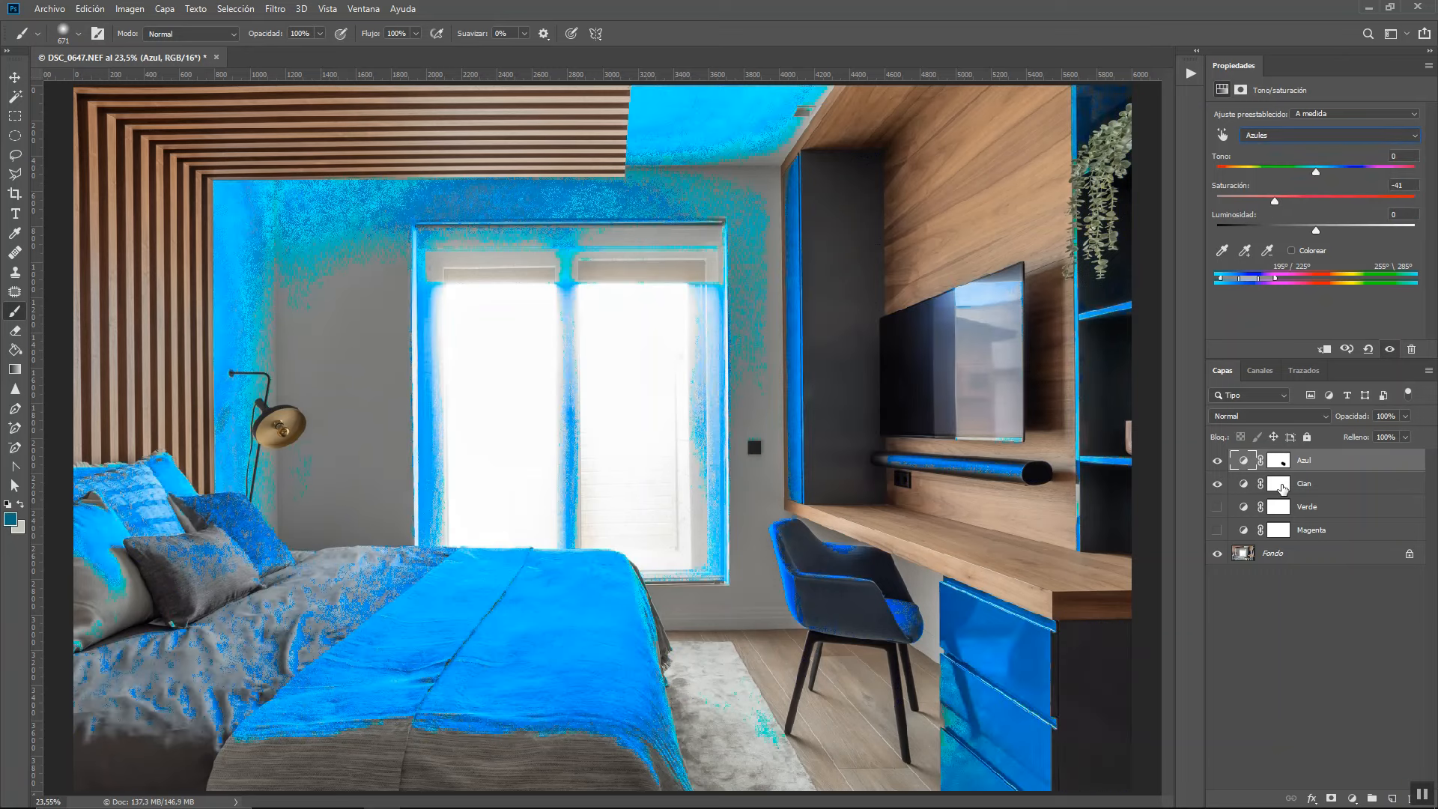
left_click(1283, 489)
mouse_move(800, 586)
left_mouse_down()
mouse_move(862, 600)
mouse_move(892, 637)
mouse_move(817, 562)
mouse_move(788, 556)
mouse_move(863, 564)
left_mouse_up()
left_click(1243, 483)
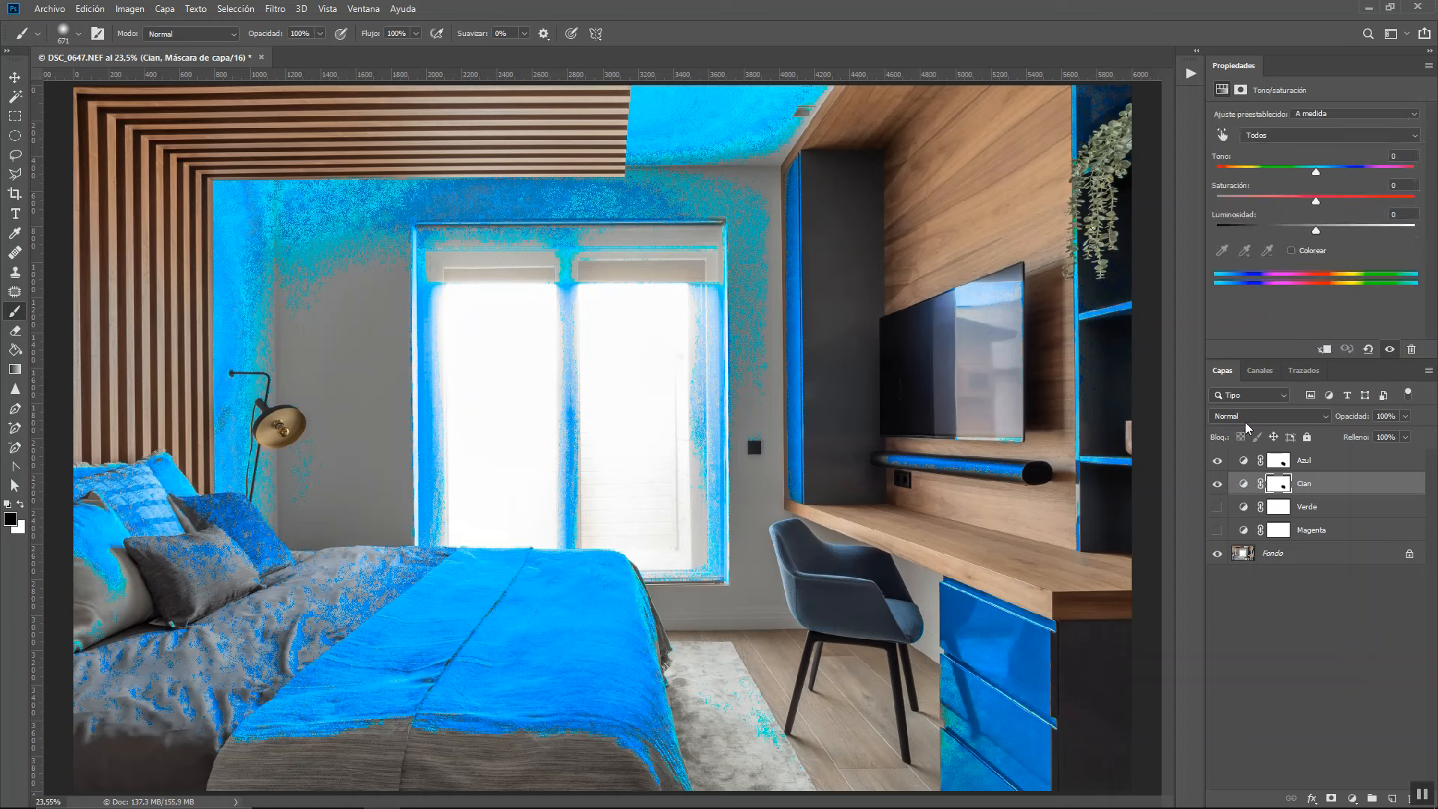
left_click(1276, 137)
left_click(1274, 195)
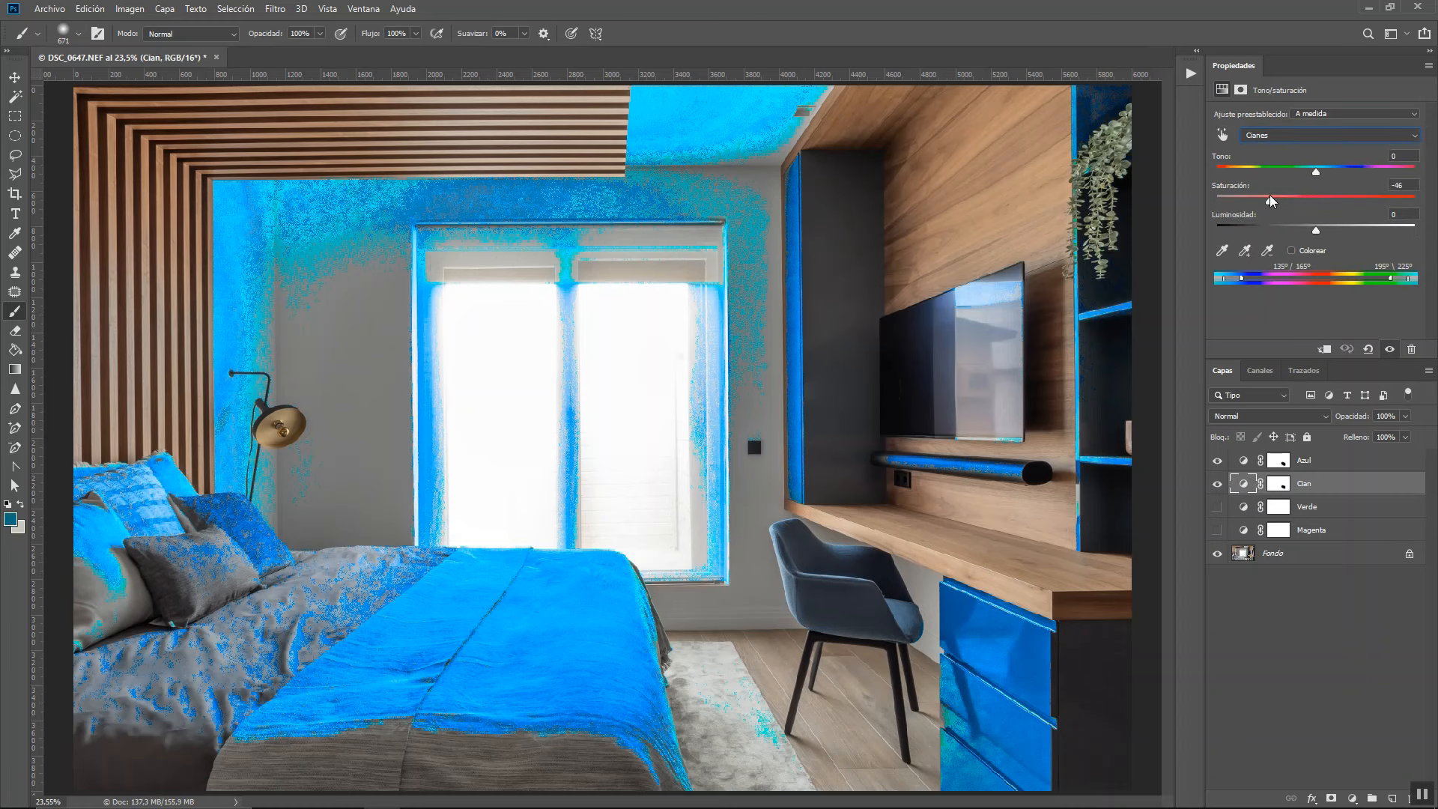
- Show the Verde layer, mask the hanging plant out of it, and set its Verdes saturation to -50
left_click(1217, 508)
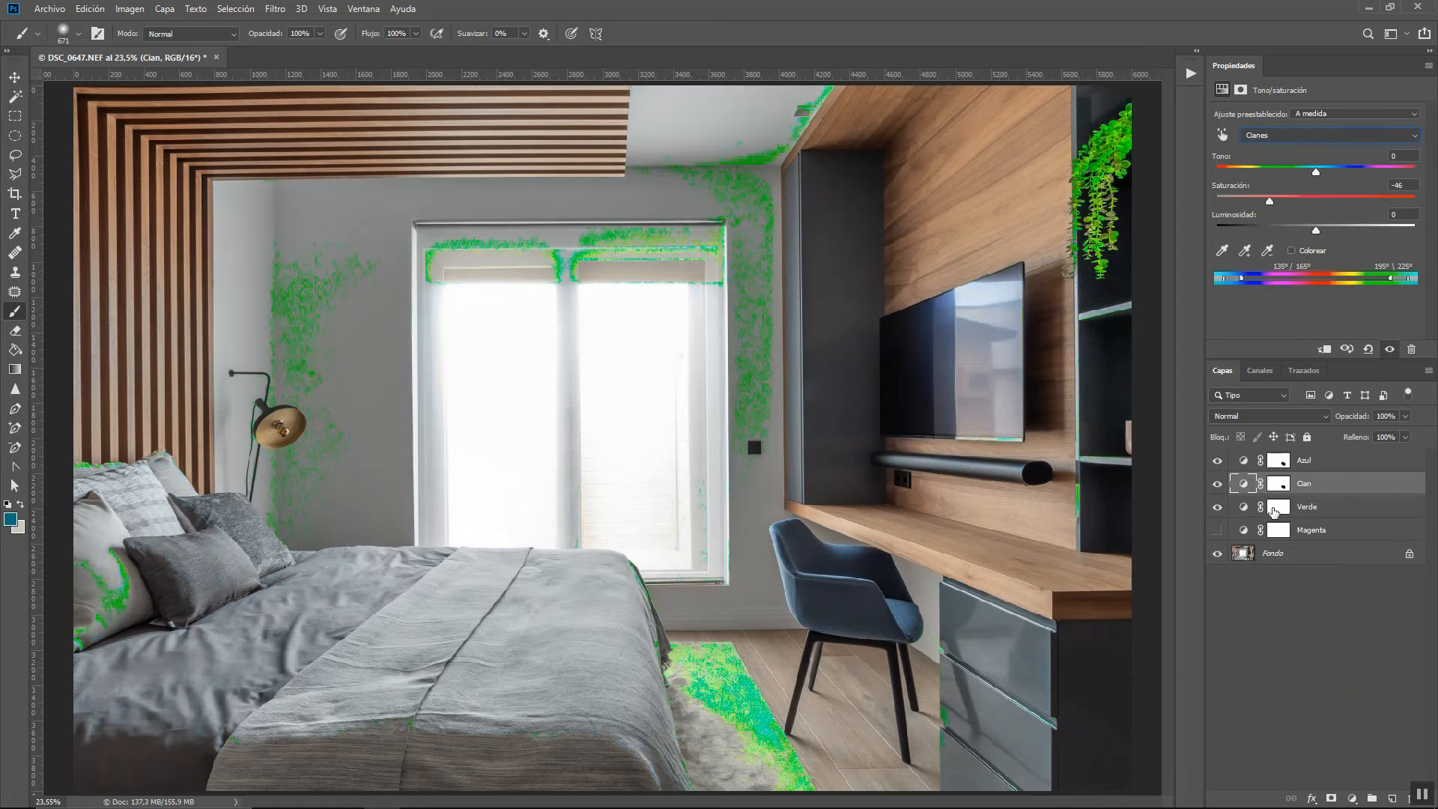
left_click(1276, 508)
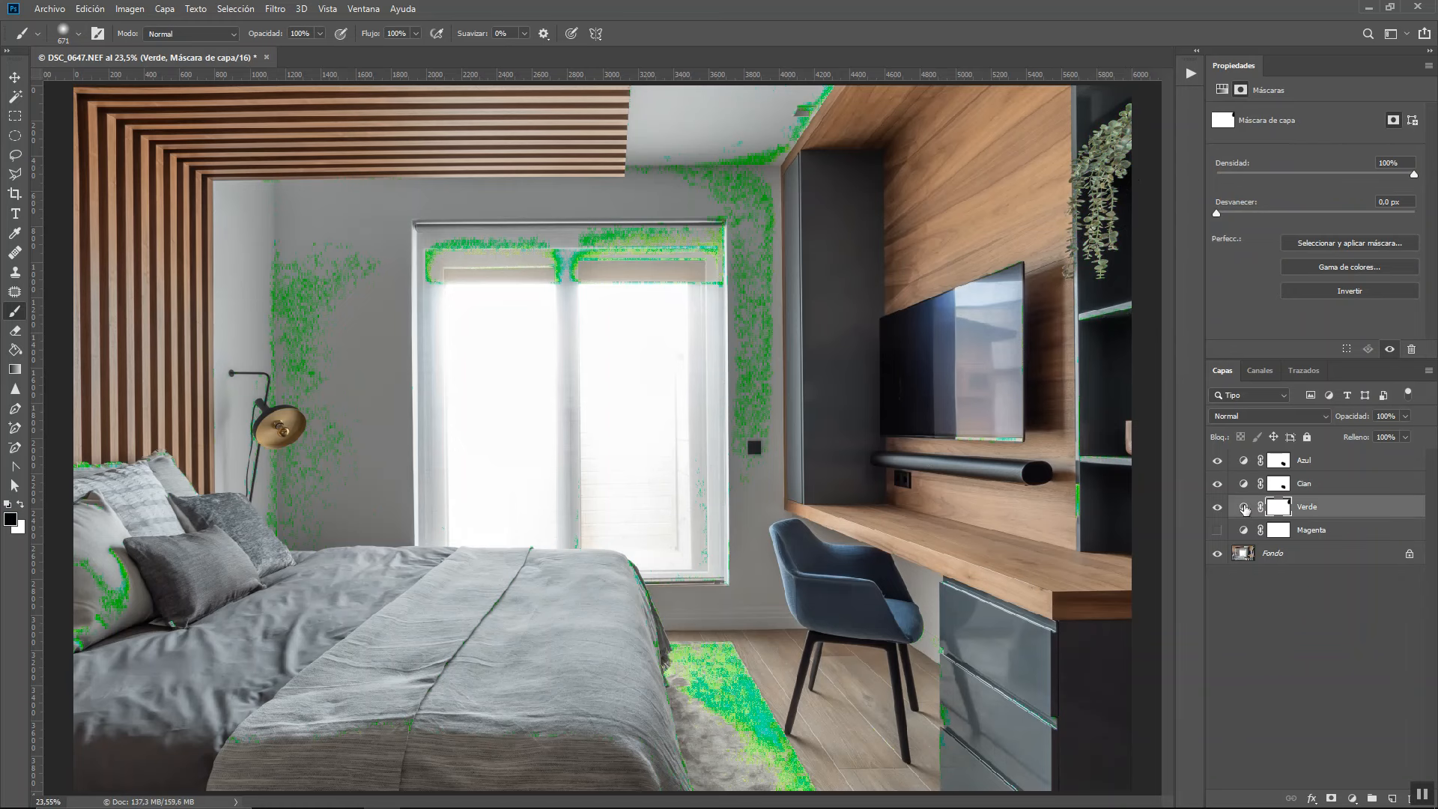
left_click(1243, 508)
left_click(1294, 136)
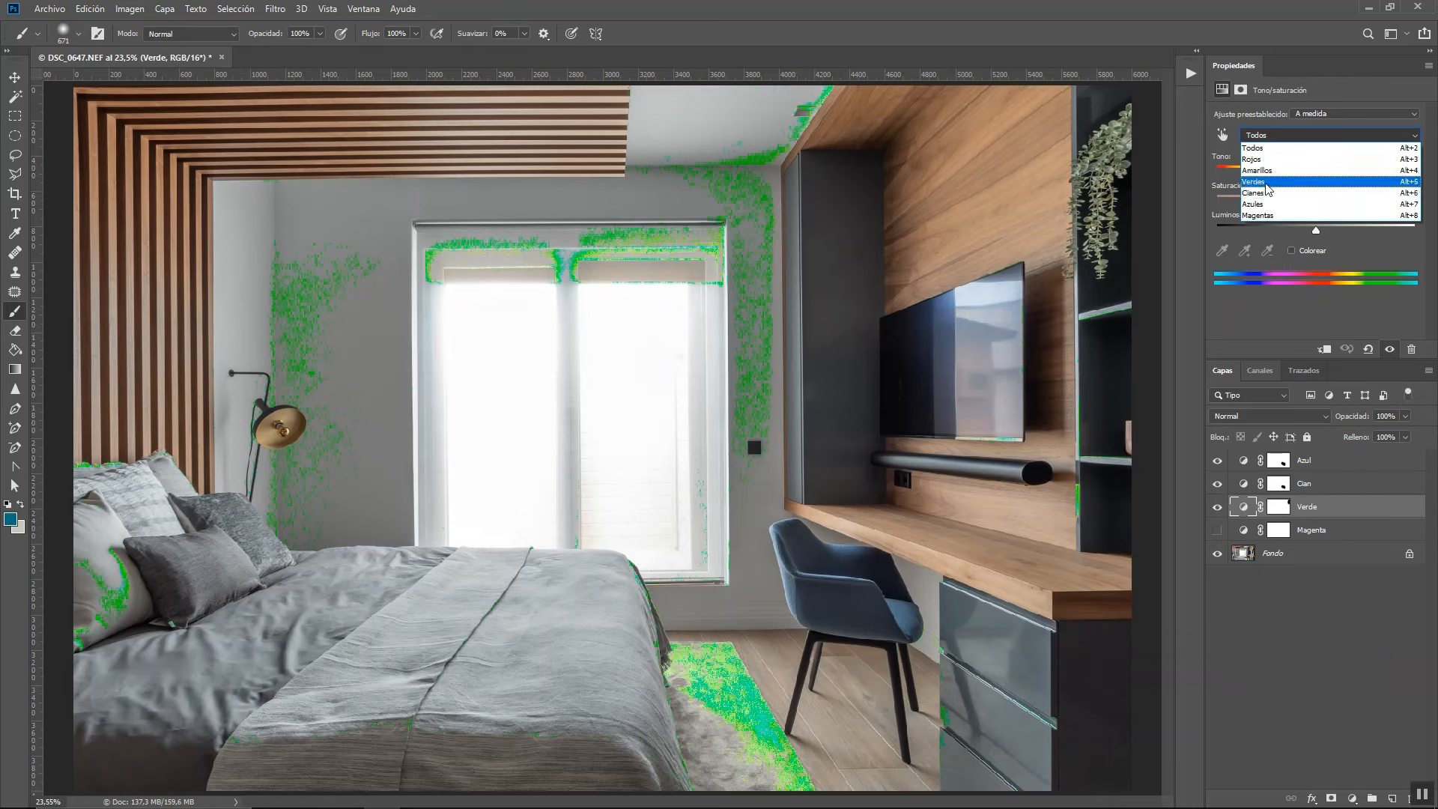
left_click(1269, 188)
left_click(1267, 200)
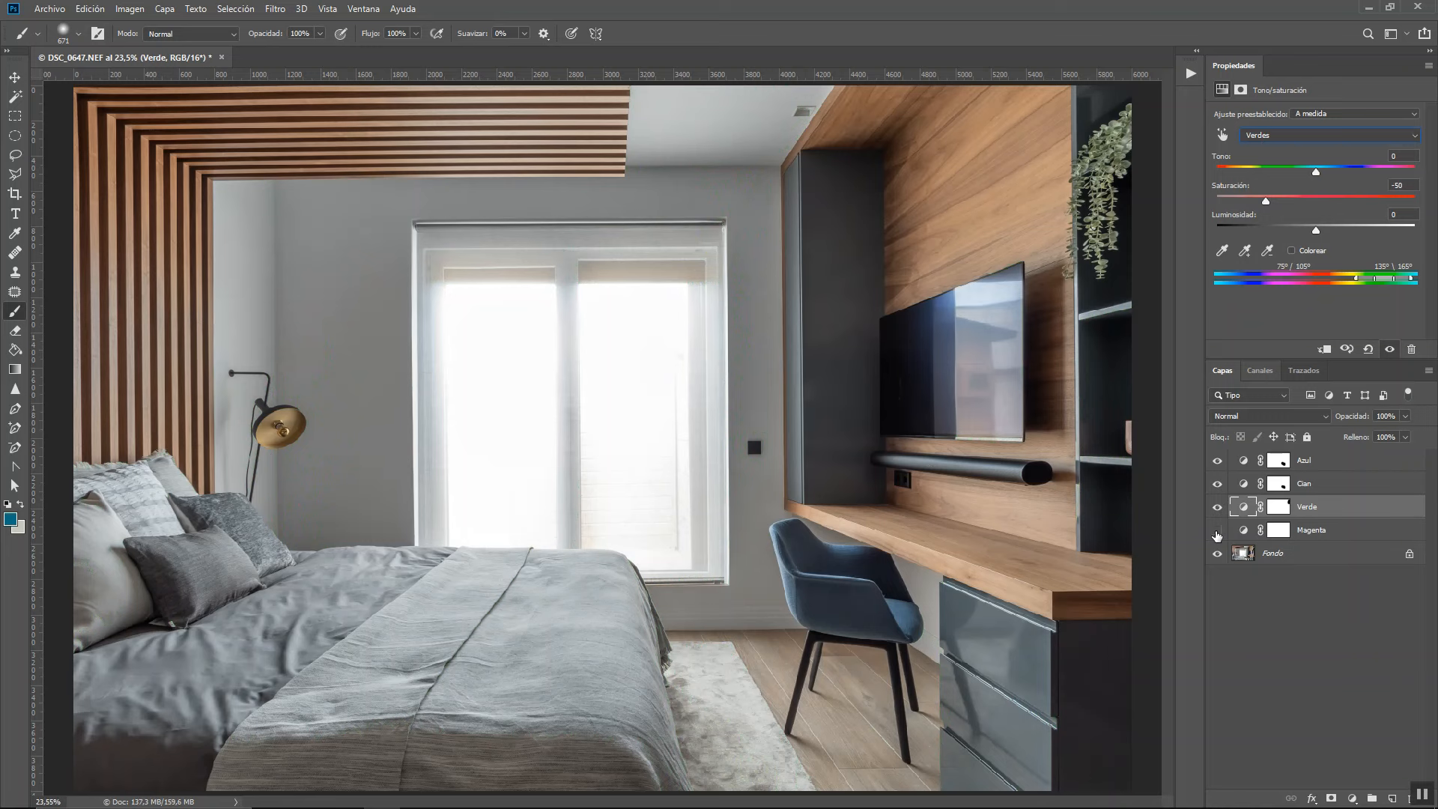
- Show the Magenta layer and paint the wooden slats out of its mask
left_click(1217, 532)
left_click(1243, 531)
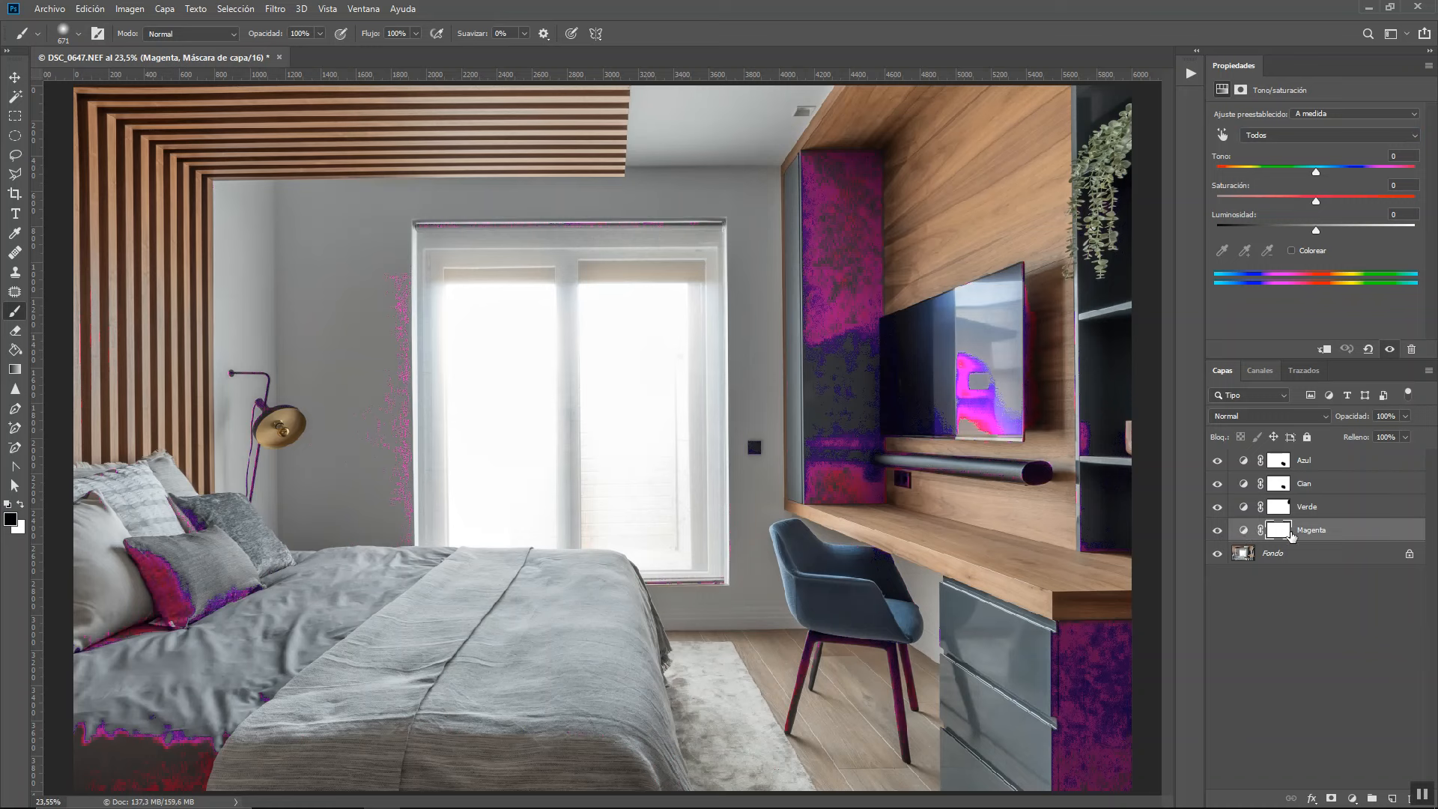
left_click(1281, 532)
left_click_drag(106, 240, 135, 375)
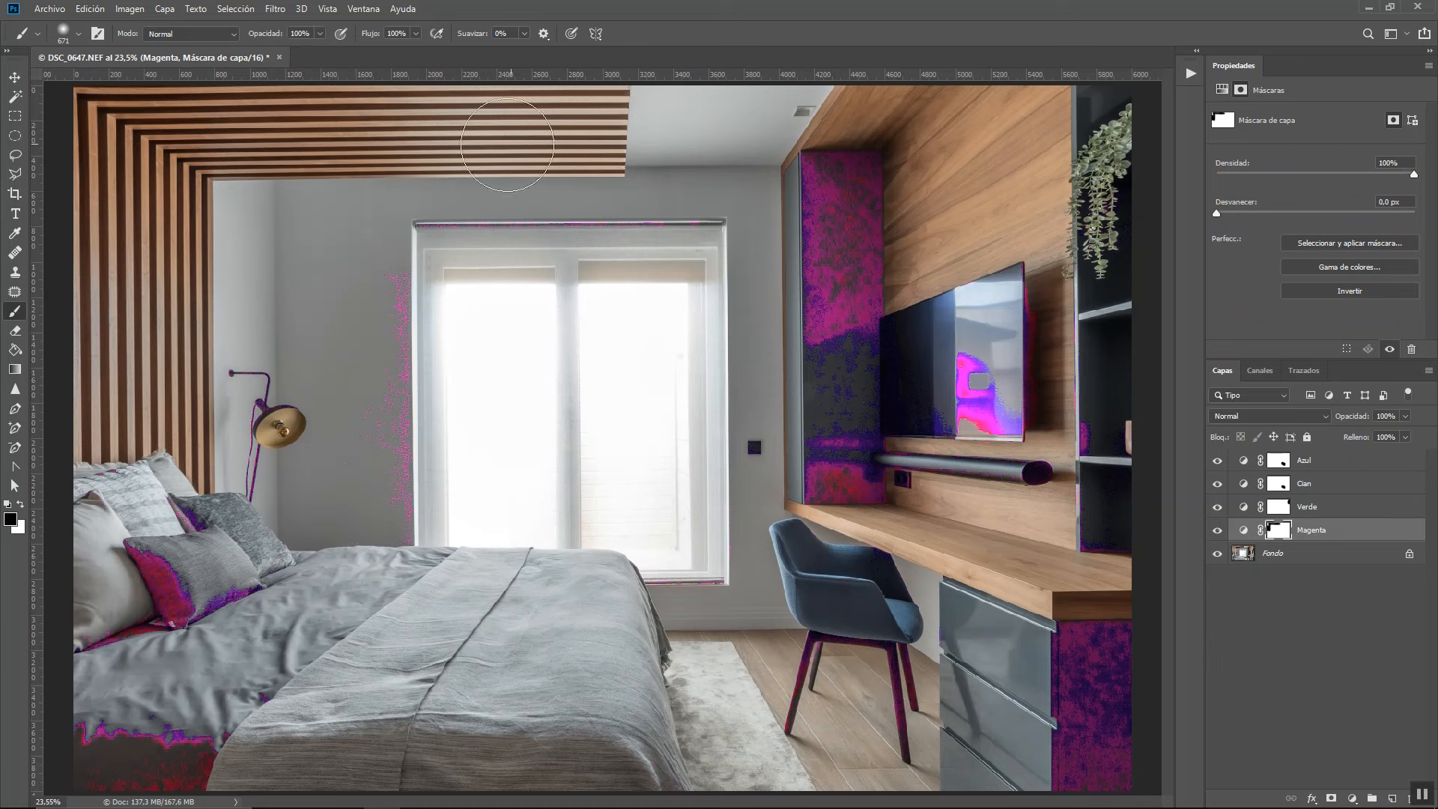
- Set the saturation of the Magentas range to -55 on the Magenta layer
left_click(1244, 530)
left_click(1277, 136)
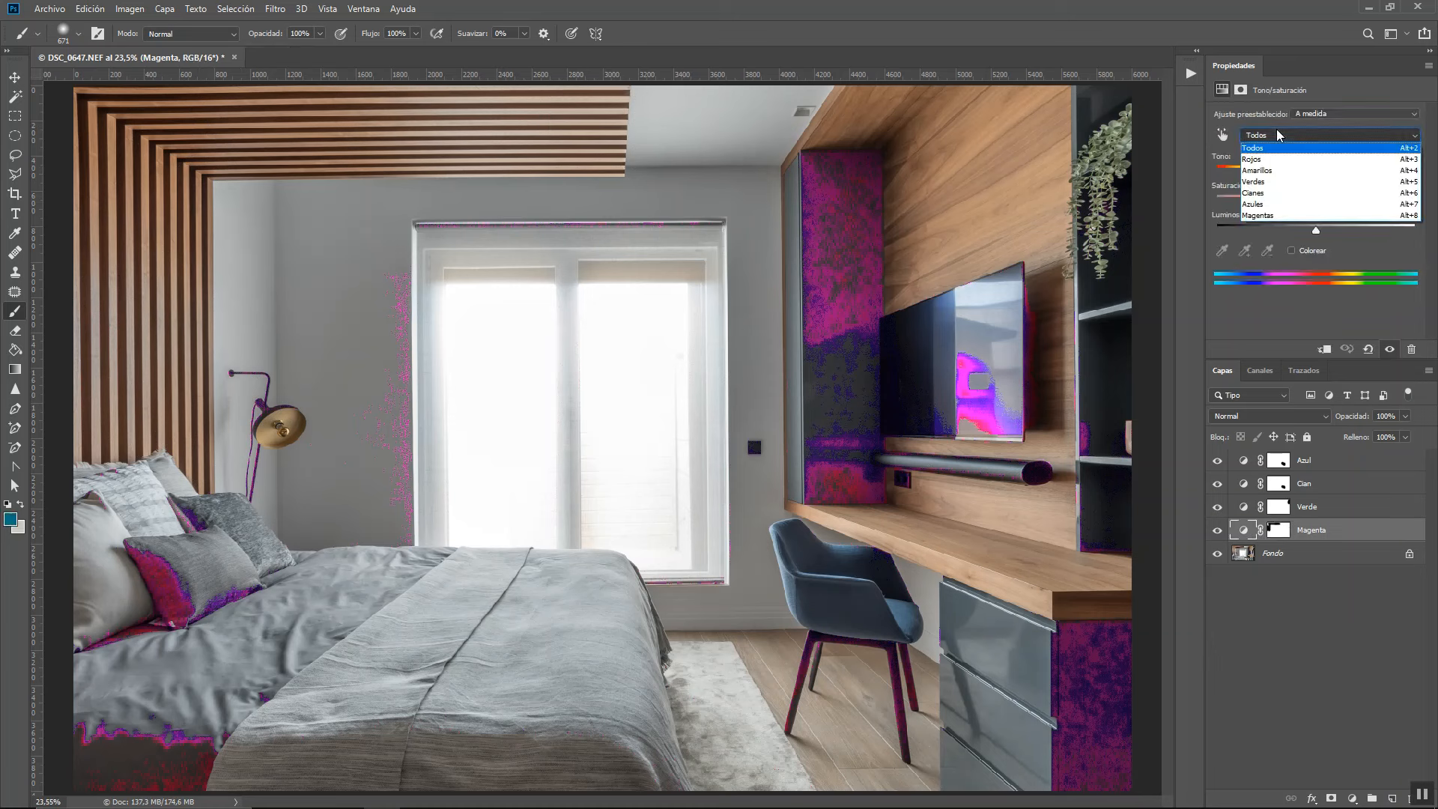
left_click(1266, 214)
left_click(1263, 201)
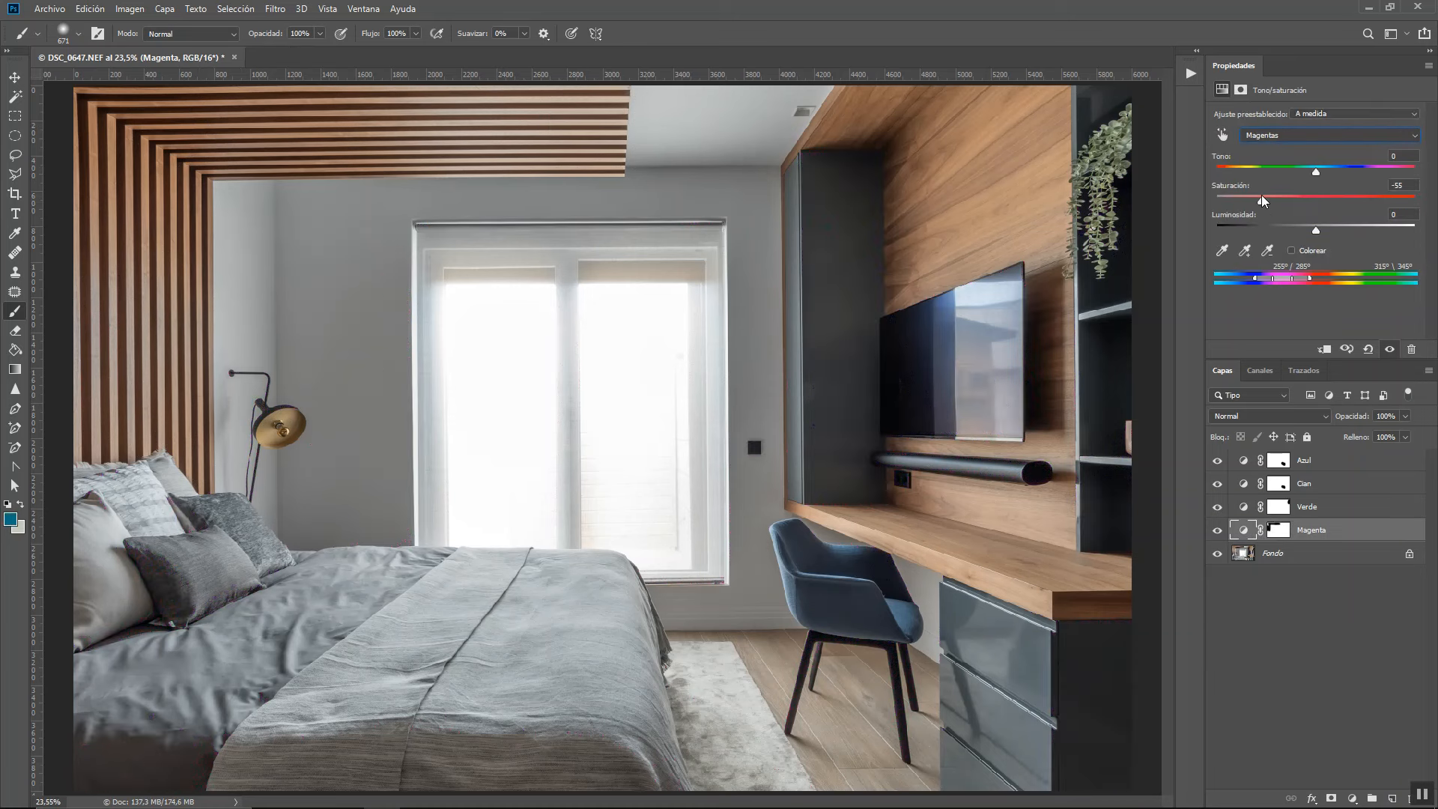
- Group the four adjustment layers from Magenta up to Azul
left_click(1301, 608)
left_click(1341, 532)
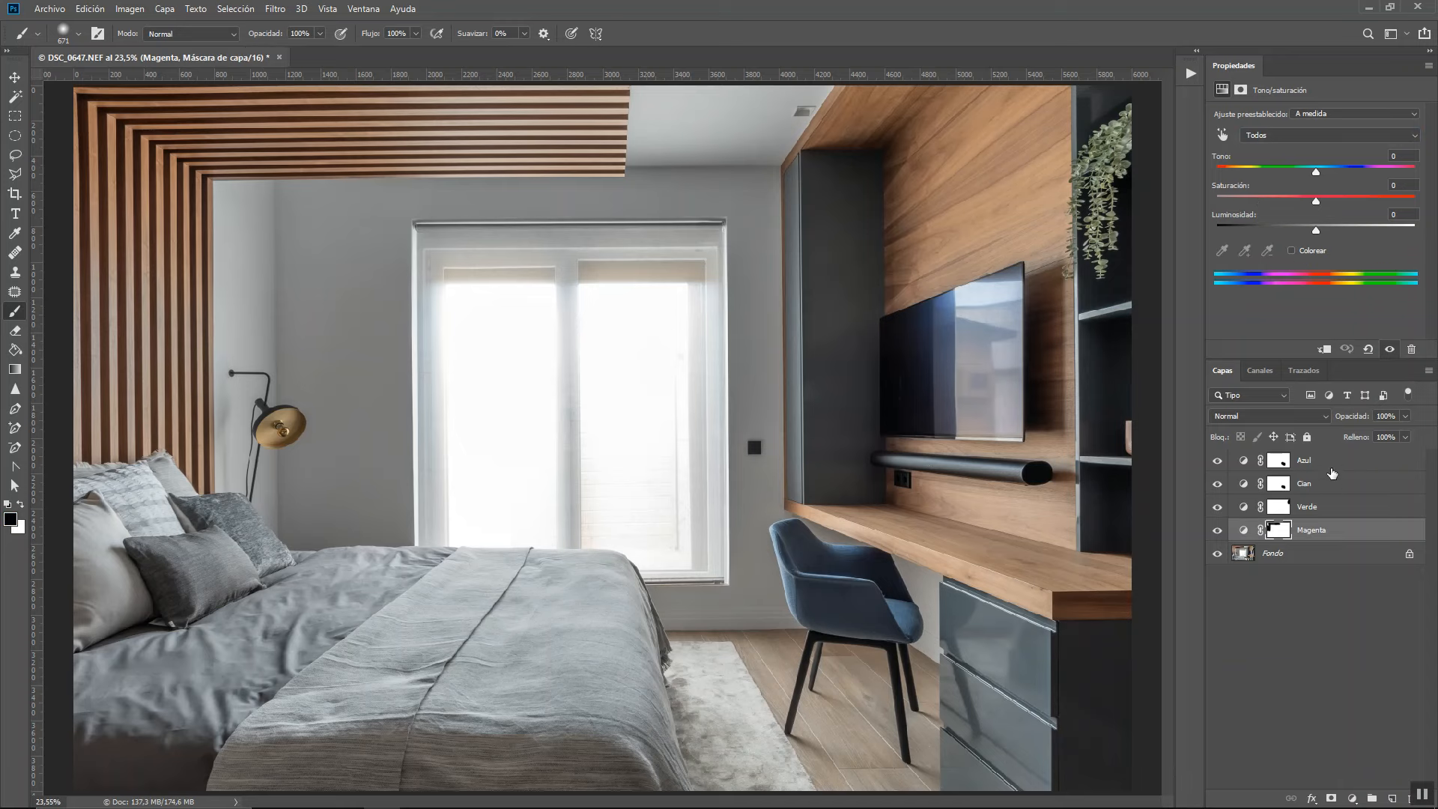
left_click(1334, 463, "shift")
left_click(1372, 794)
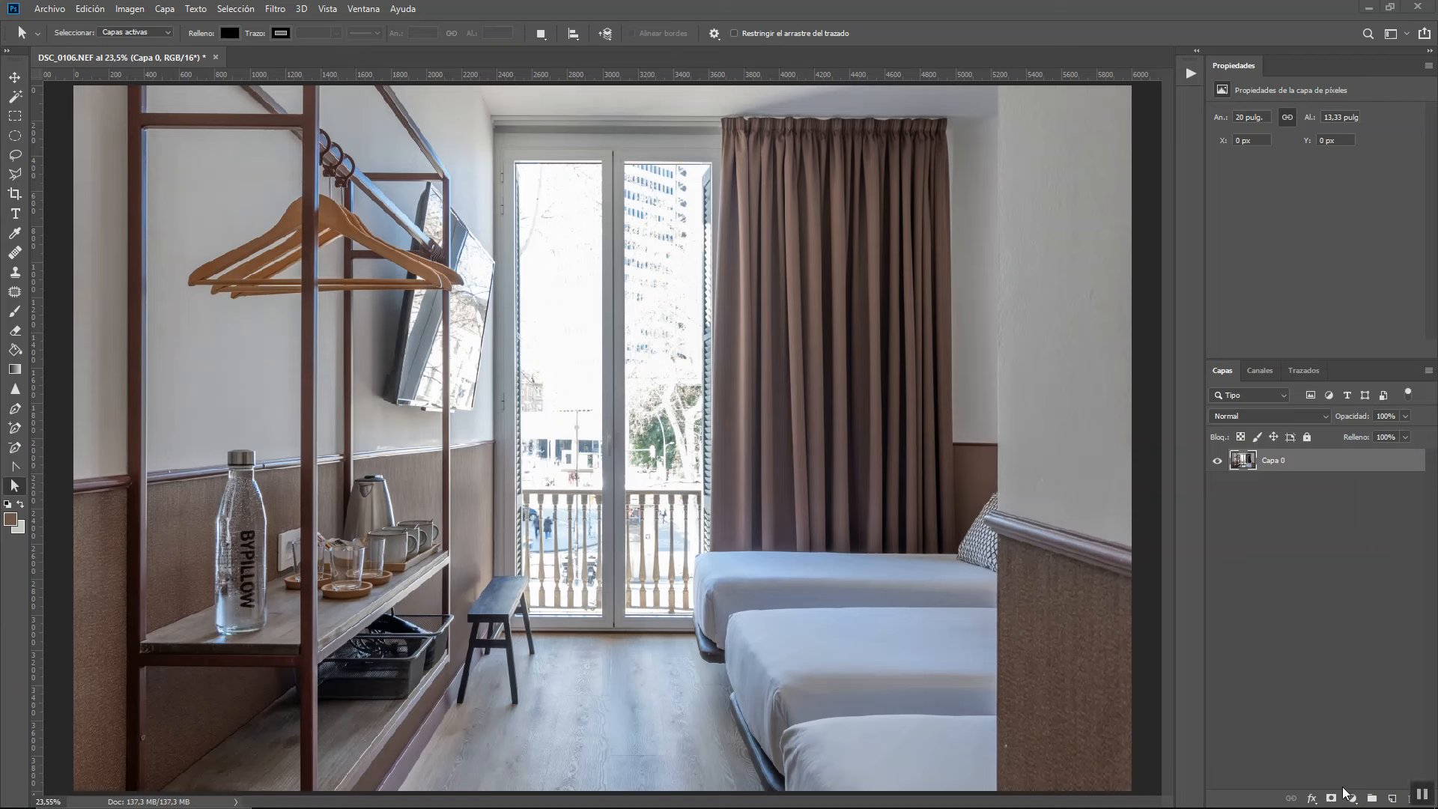
- Add a hue/saturation adjustment layer above Capa 0 in DSC_0106.NEF and name it Azules
left_click(1351, 801)
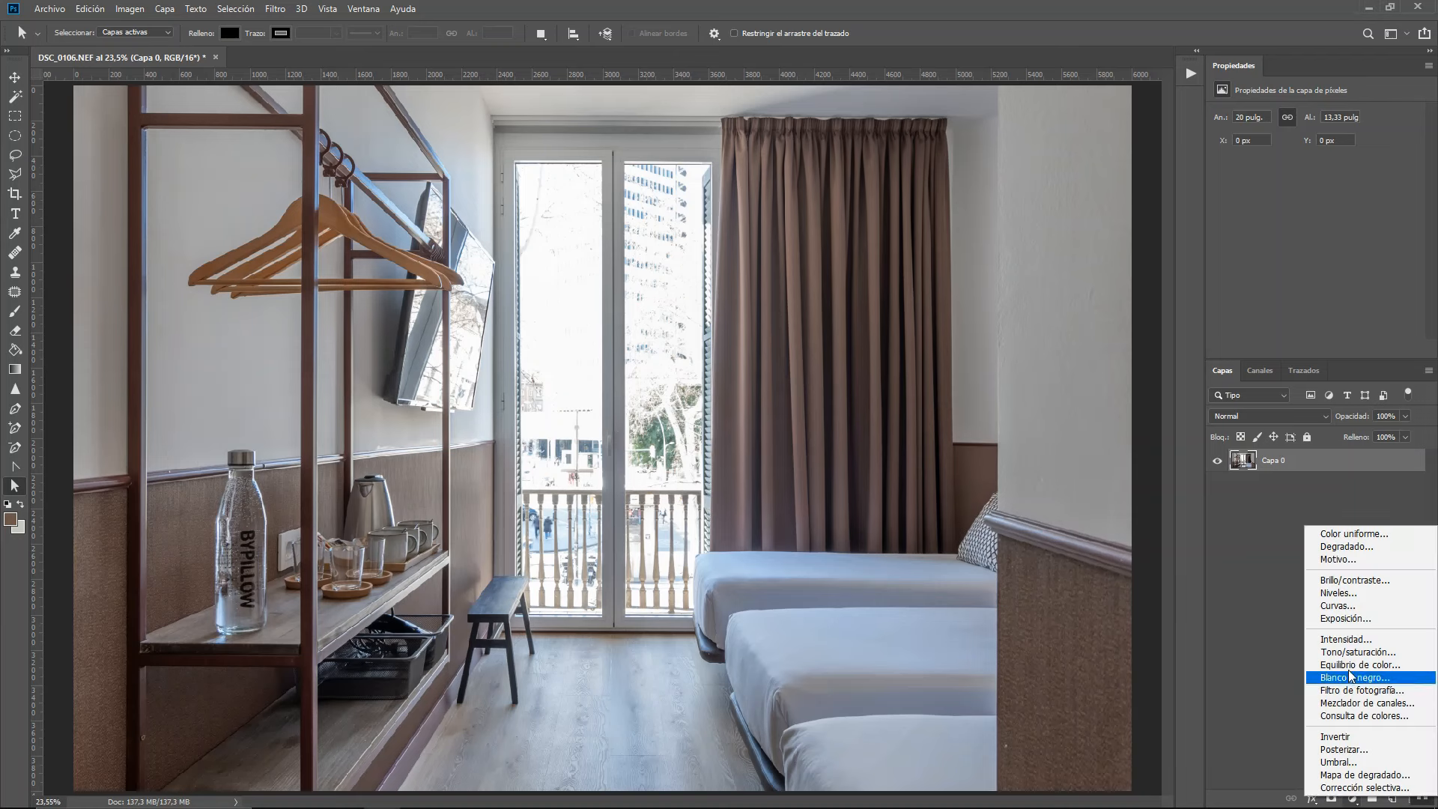
left_click(1341, 677)
double_click(1324, 462)
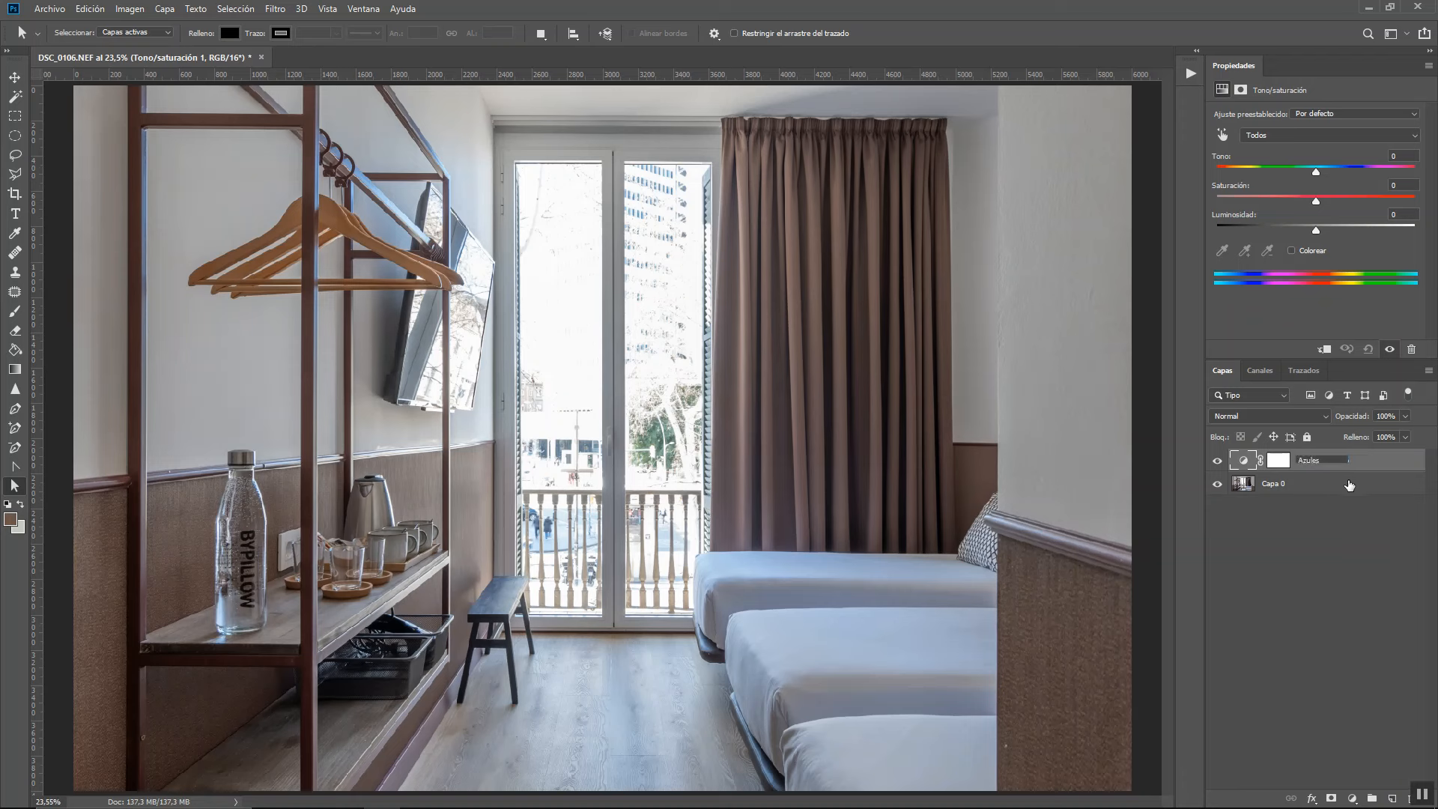
type("Azules")
key("Return")
- Check the Azules range at +100 saturation to reveal the blue casts, and reduce it well below zero to desaturate them
left_click(1261, 137)
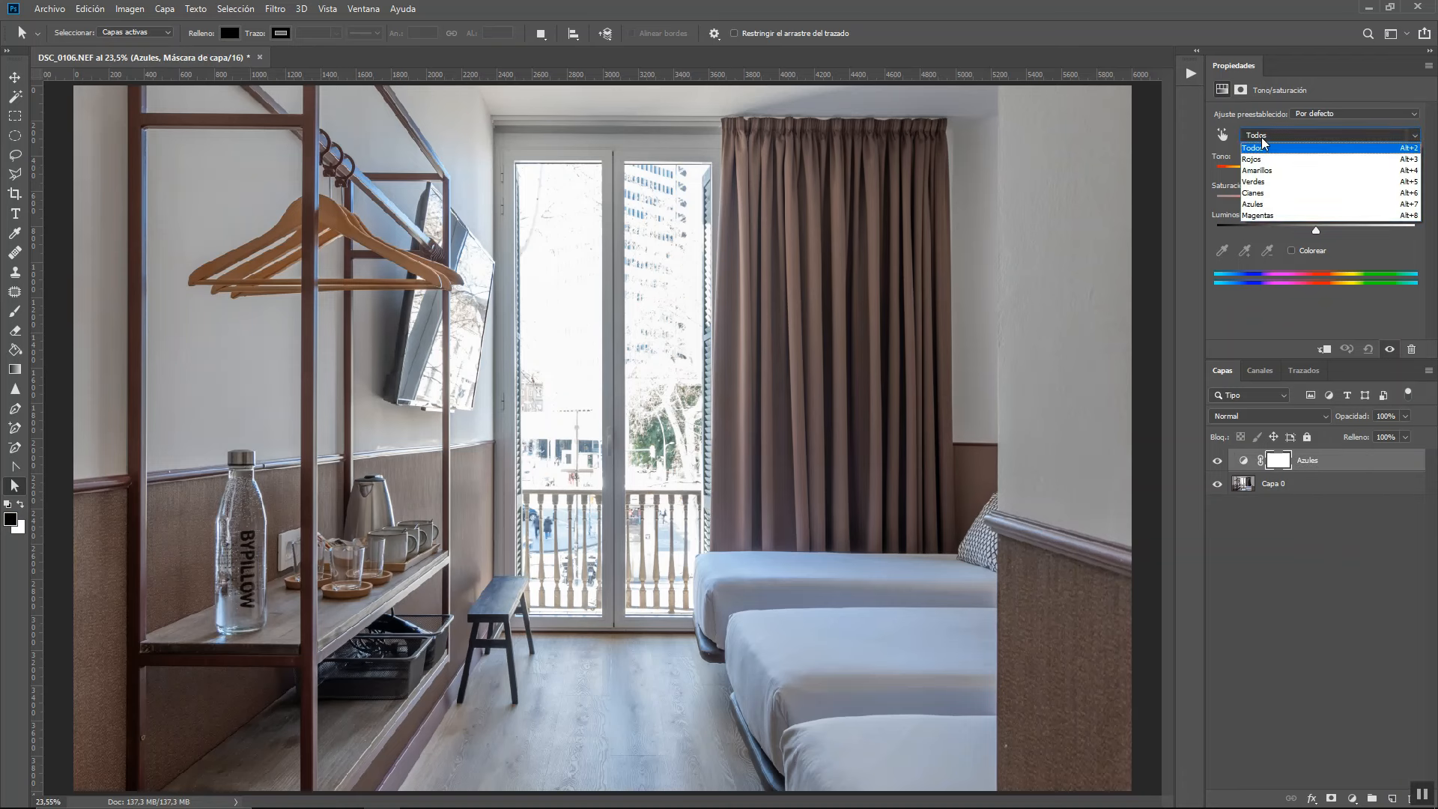
left_click(1318, 202)
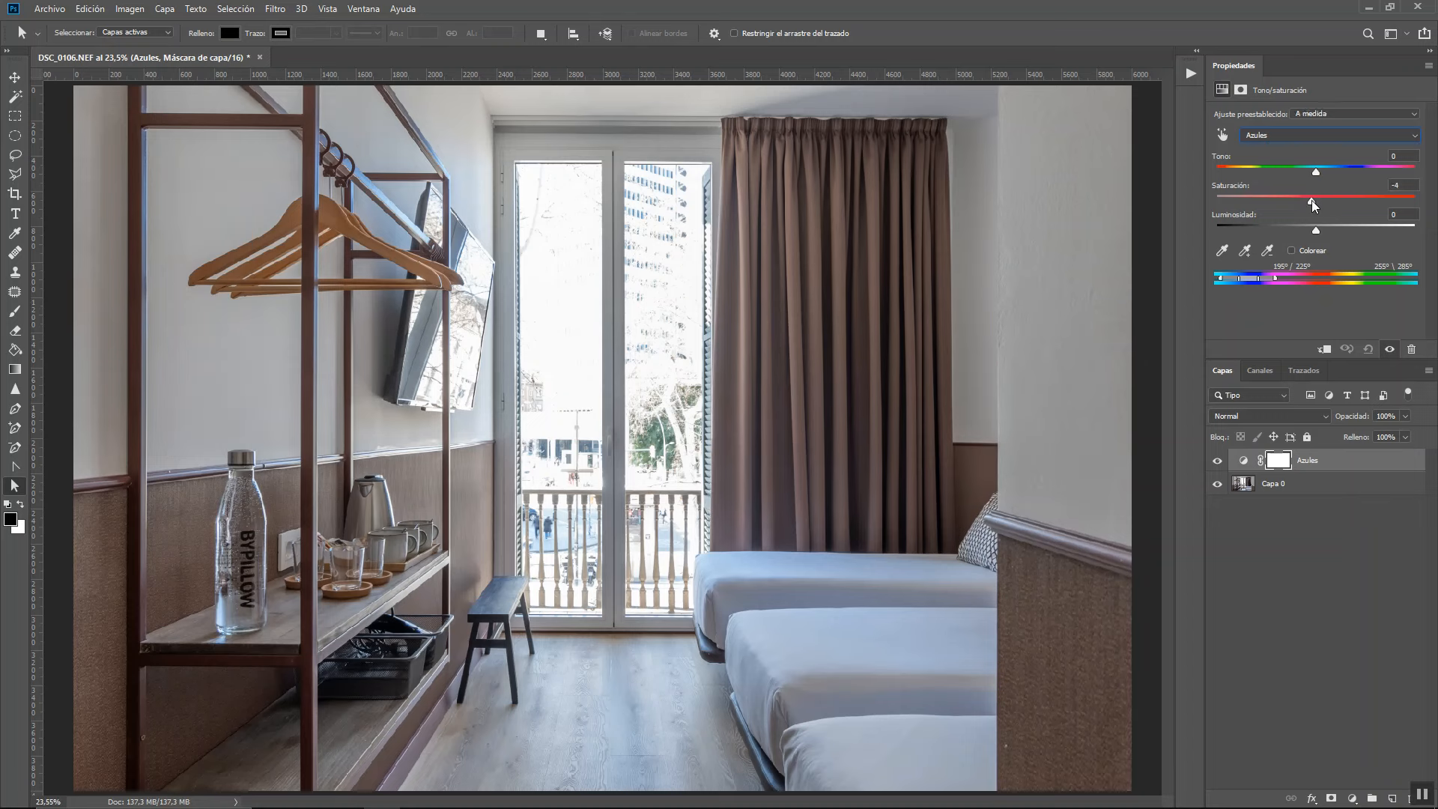
left_click_drag(1312, 200, 1415, 200)
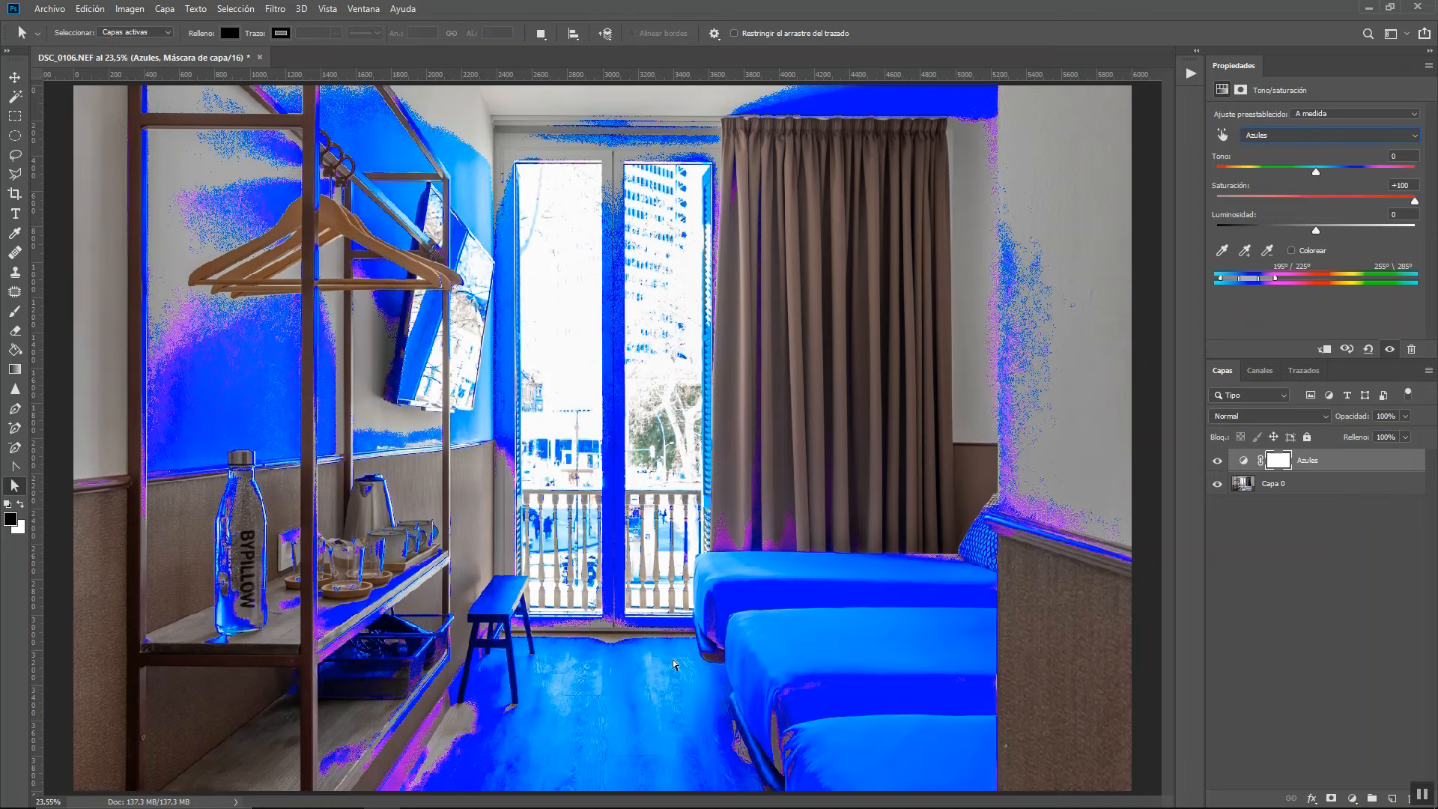
left_click(1272, 197)
left_click(1385, 666)
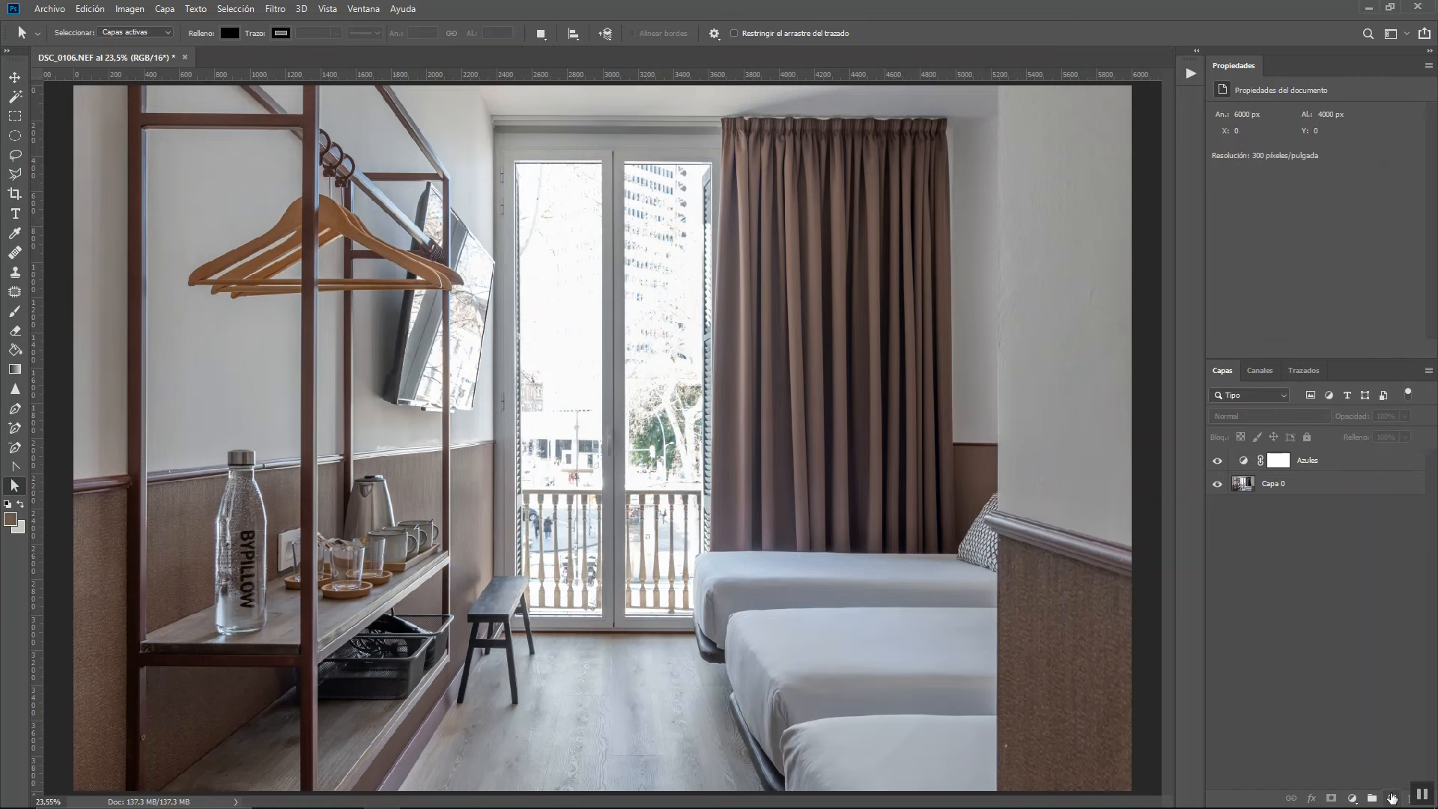
- Add a new empty layer above the Azules adjustment and set its blend mode to Color
left_click(1392, 797)
left_click(1247, 421)
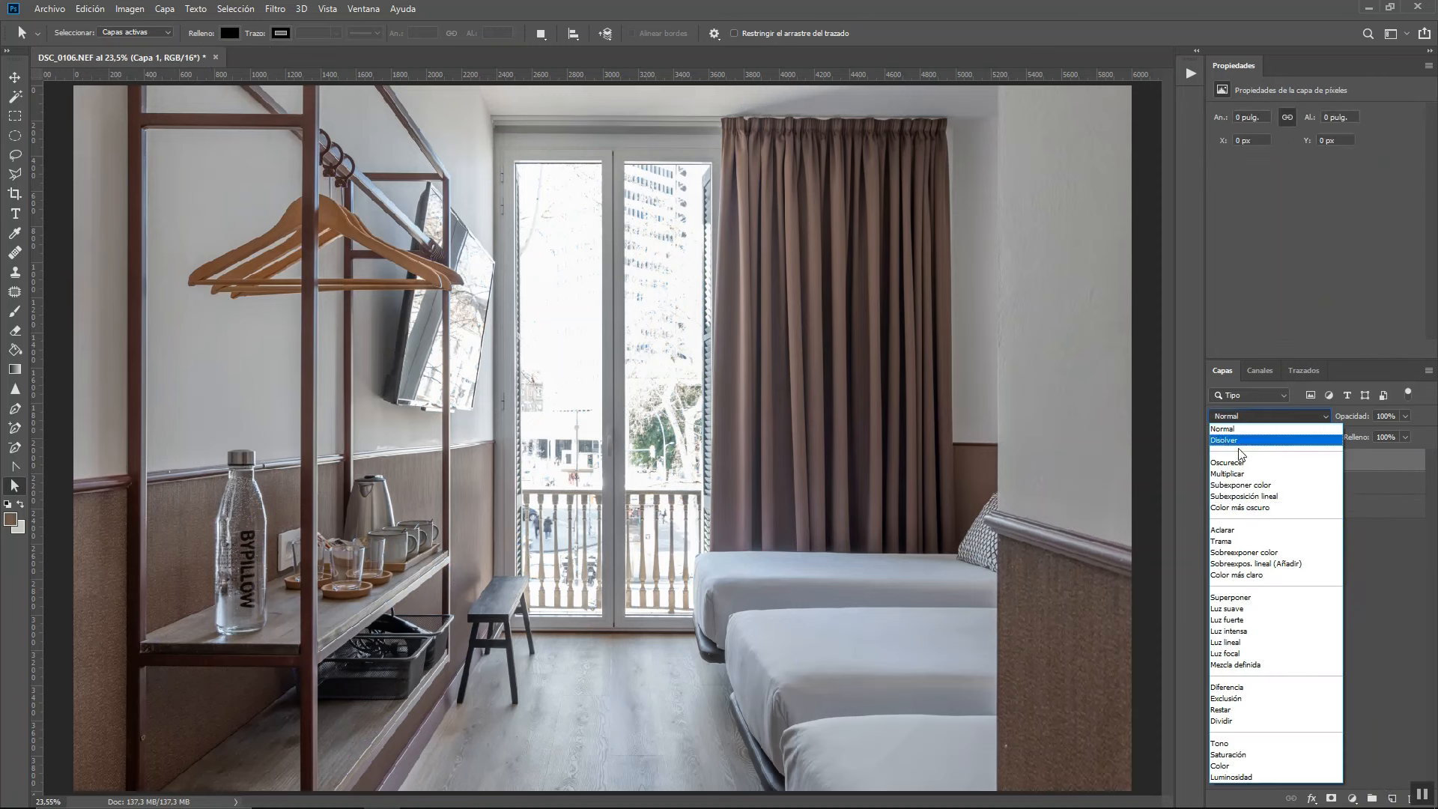
left_click(1233, 769)
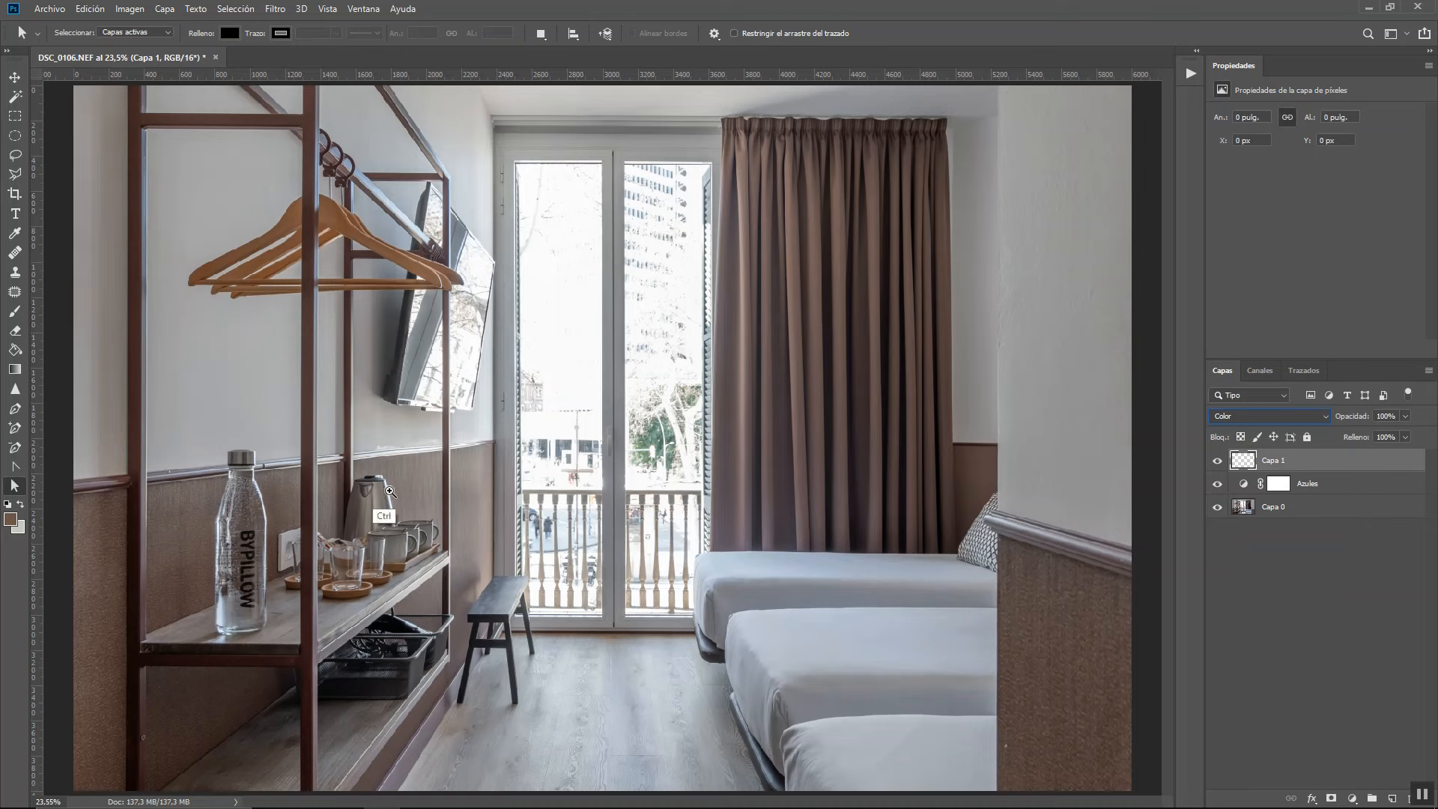
- Start a Pen path at the stool's leg, tracing the floor edge along the window threshold and around the first bed's base
left_click_drag(447, 600, 746, 667)
key("p")
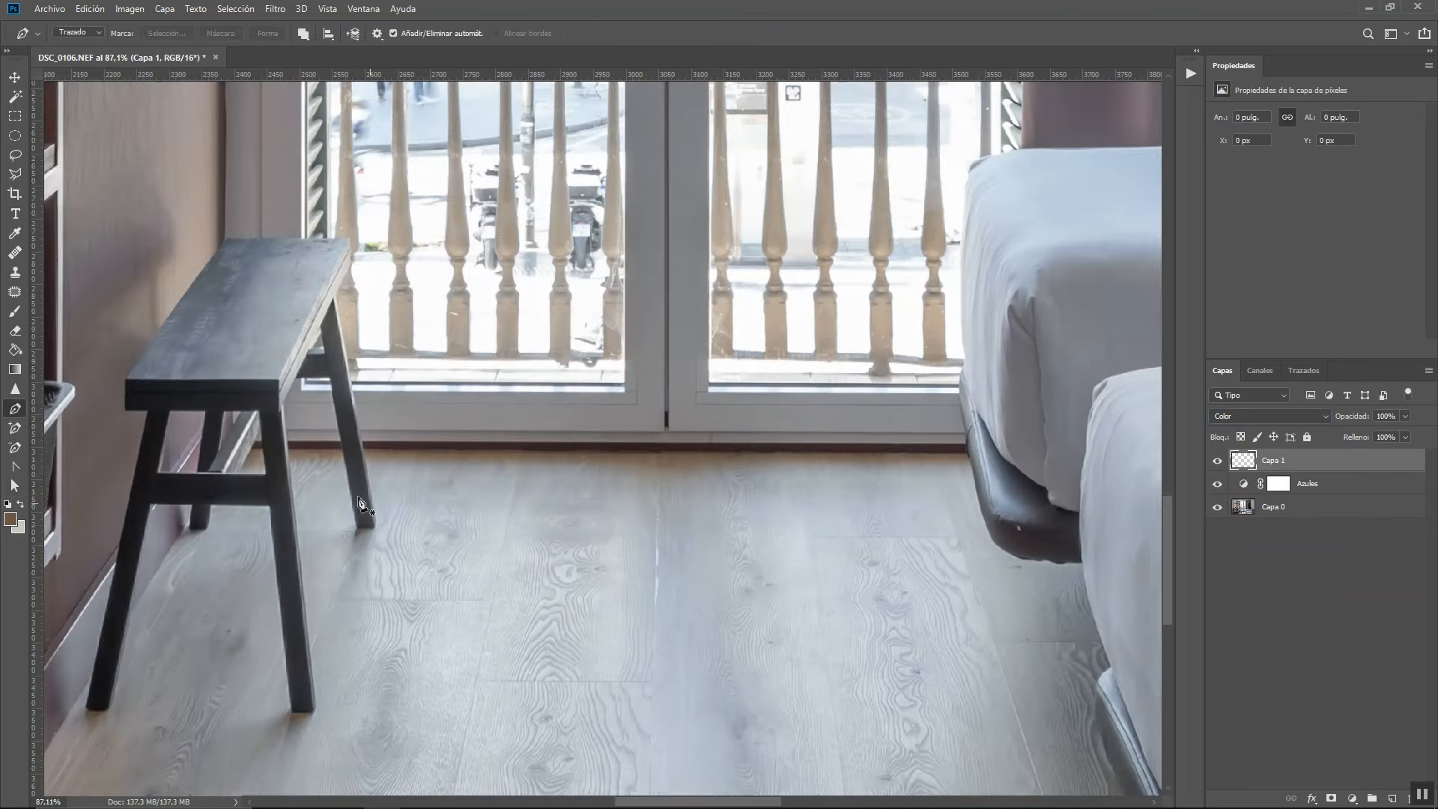
left_click_drag(273, 475, 334, 458)
left_click(313, 460)
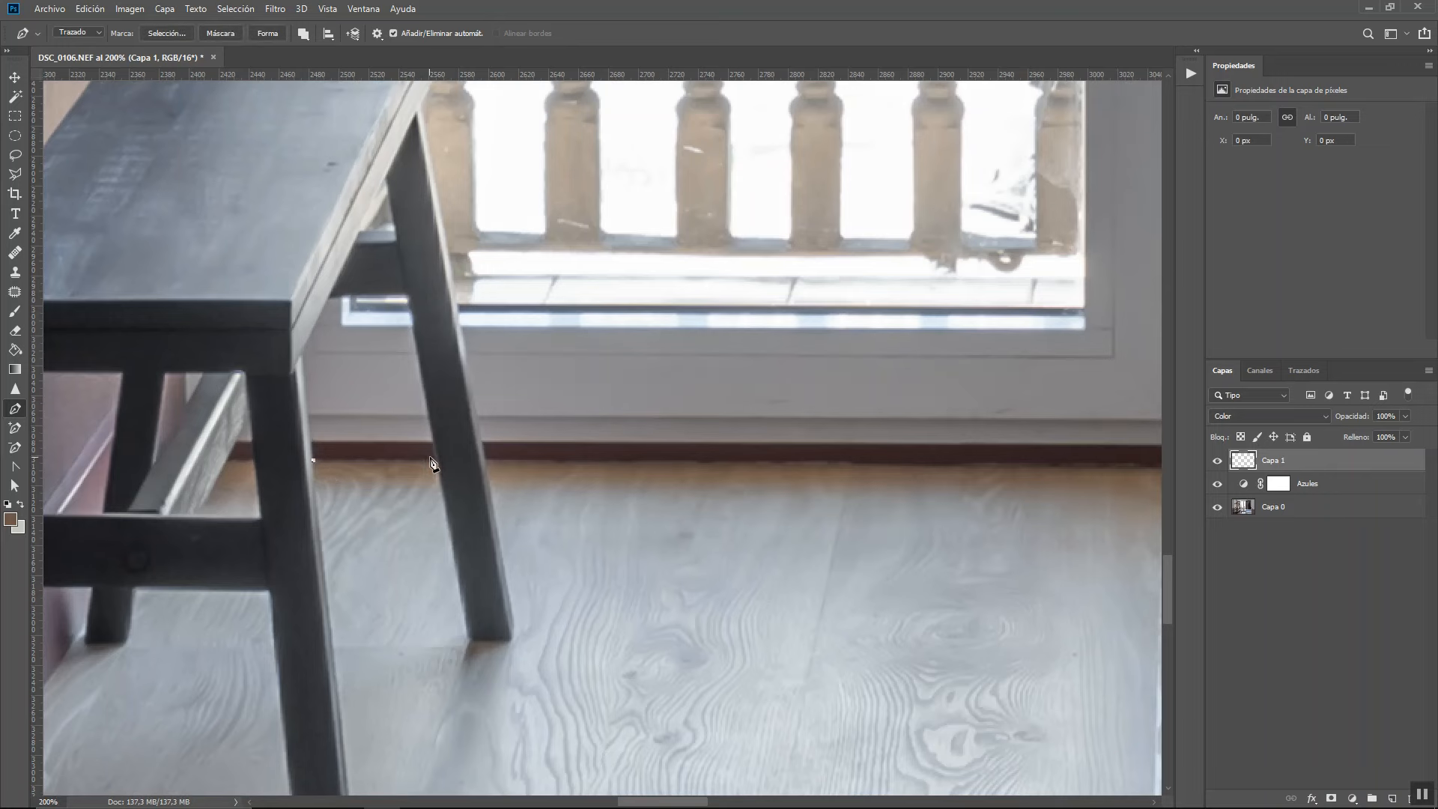
scroll(474, 646, "right", 10)
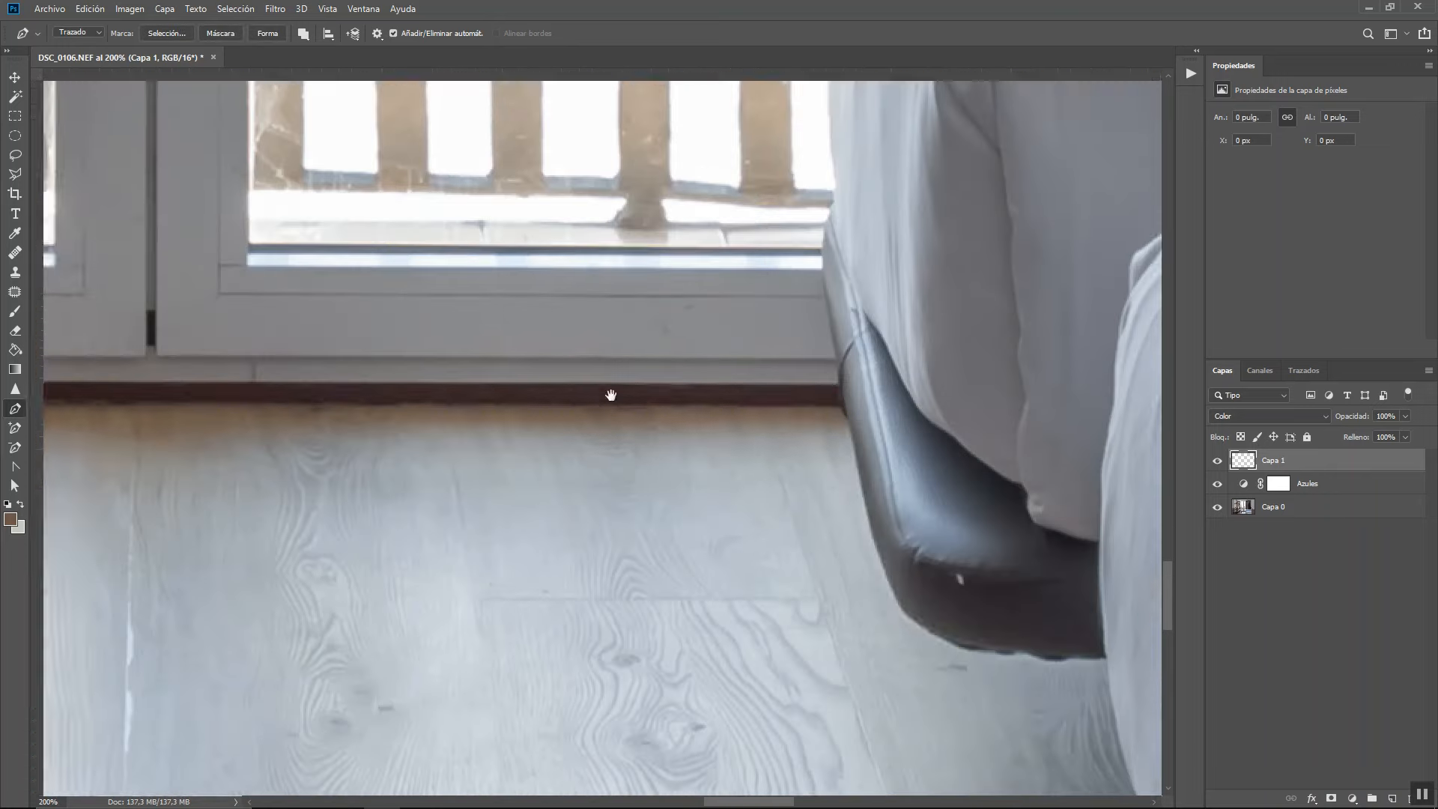
left_click(804, 405)
left_click_drag(886, 625, 929, 650)
left_click_drag(1078, 747, 672, 260)
left_click_drag(731, 405, 764, 470)
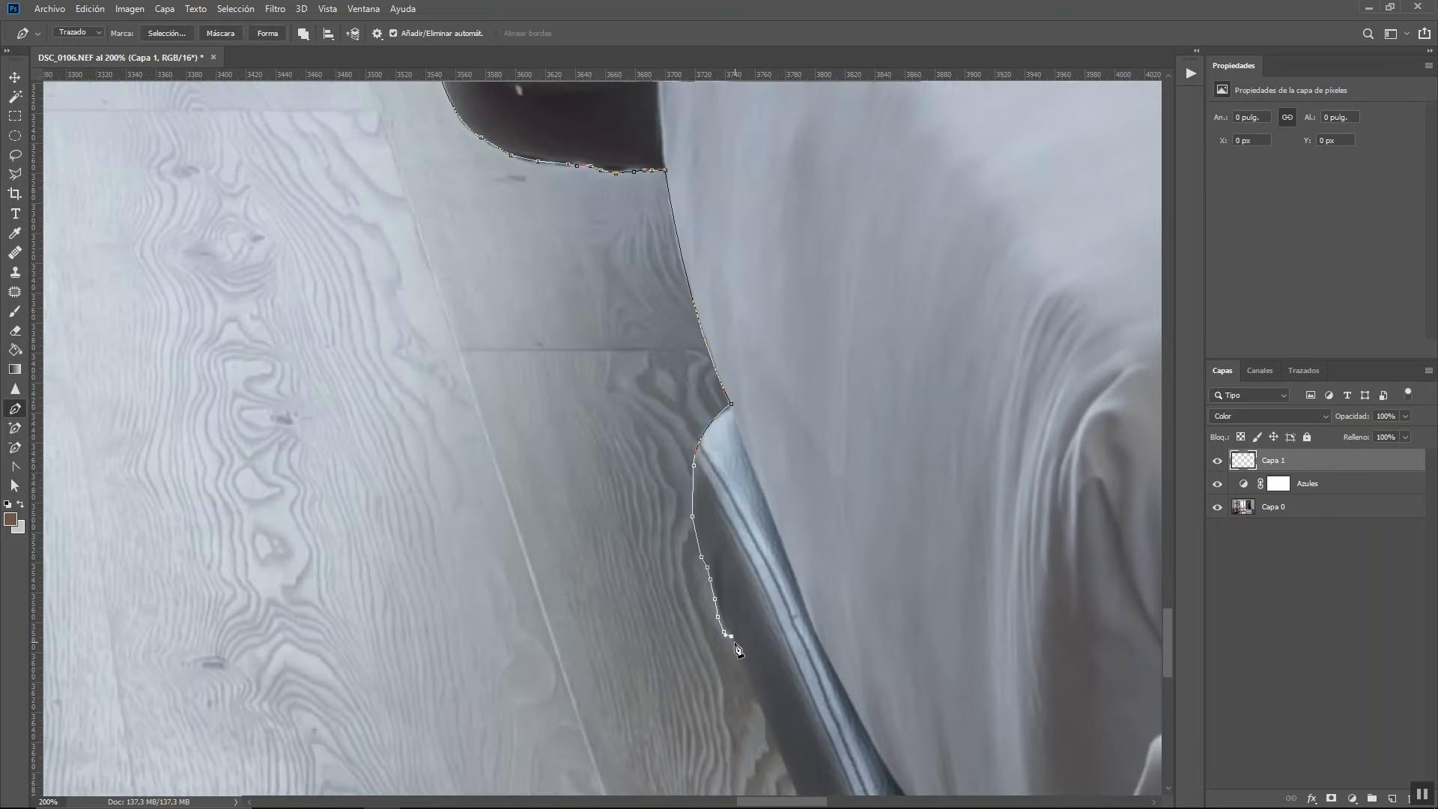
- Continue the floor path down the second bed's base, below the image edge, and around the stool legs back to its start
left_click(582, 327)
scroll(597, 344, "down", 5)
left_click(450, 662)
left_click(414, 607)
scroll(417, 546, "up", 5)
left_click(504, 277)
left_click(478, 430)
left_click(582, 310)
left_click(584, 354)
left_click(671, 350)
left_click(687, 324)
left_click(692, 234)
left_click(983, 236)
left_click_drag(967, 696, 569, 188)
left_click(601, 502)
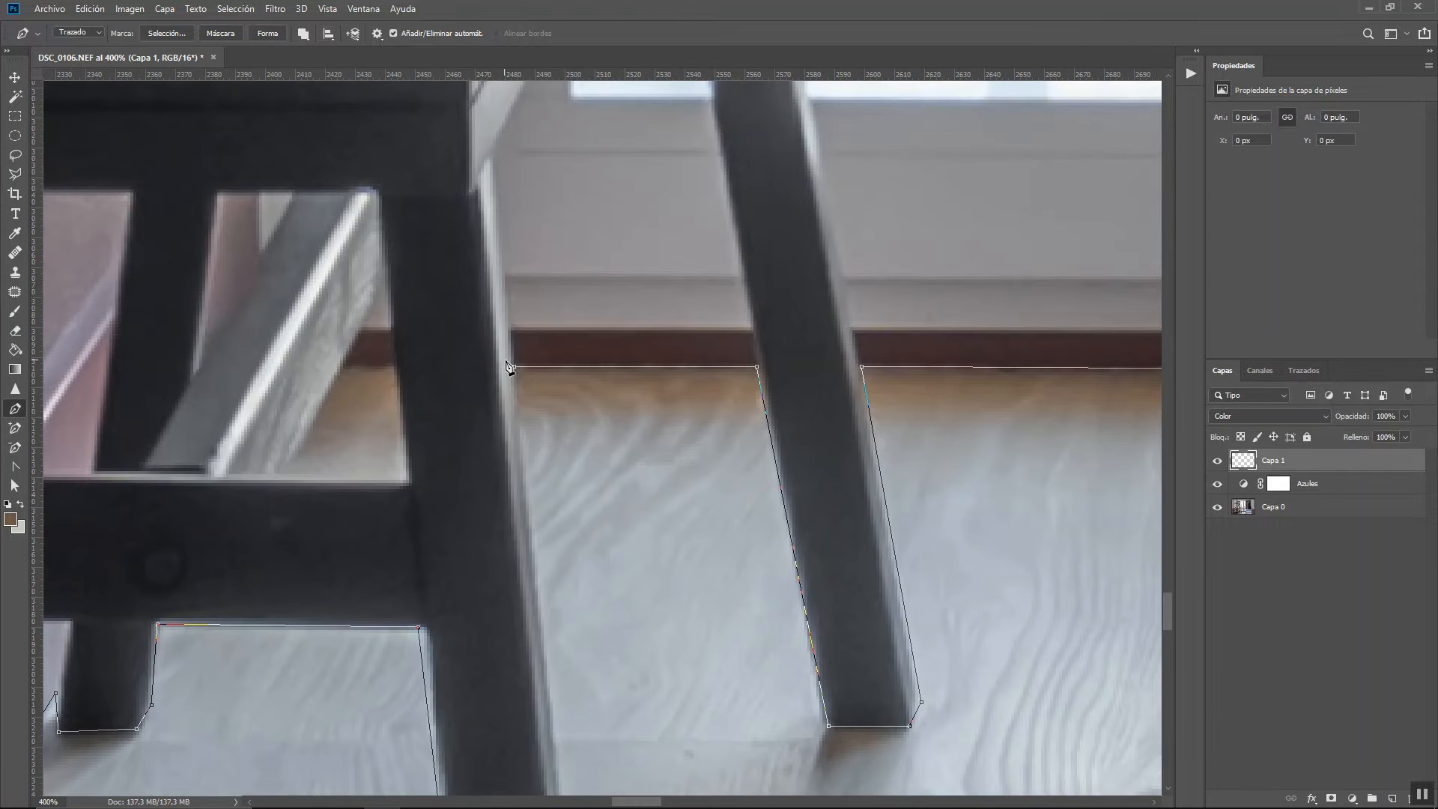
- Turn the floor path into a new selection with a 1-pixel feather radius and smoothing
scroll(565, 449, "down", 5)
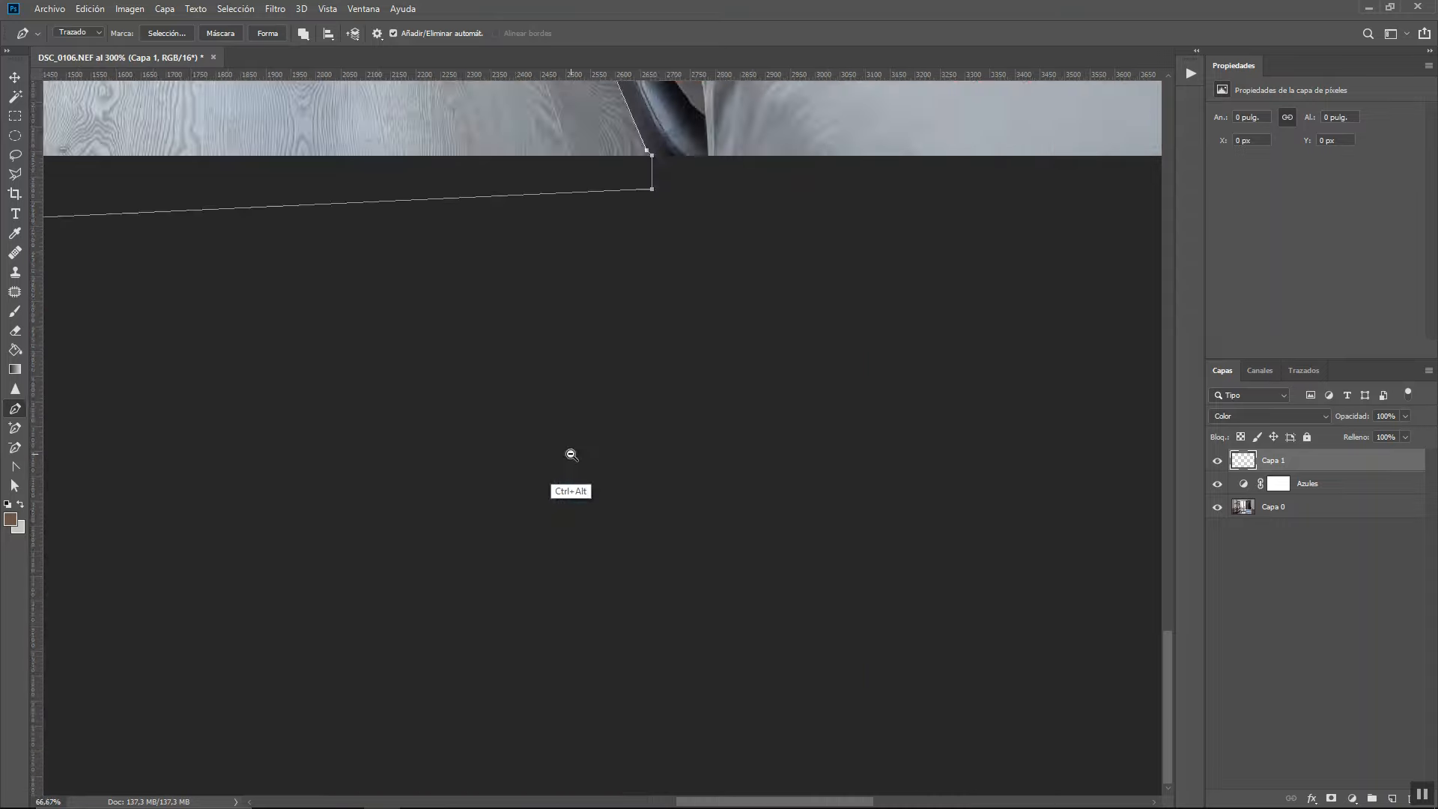
left_click_drag(729, 494, 565, 383)
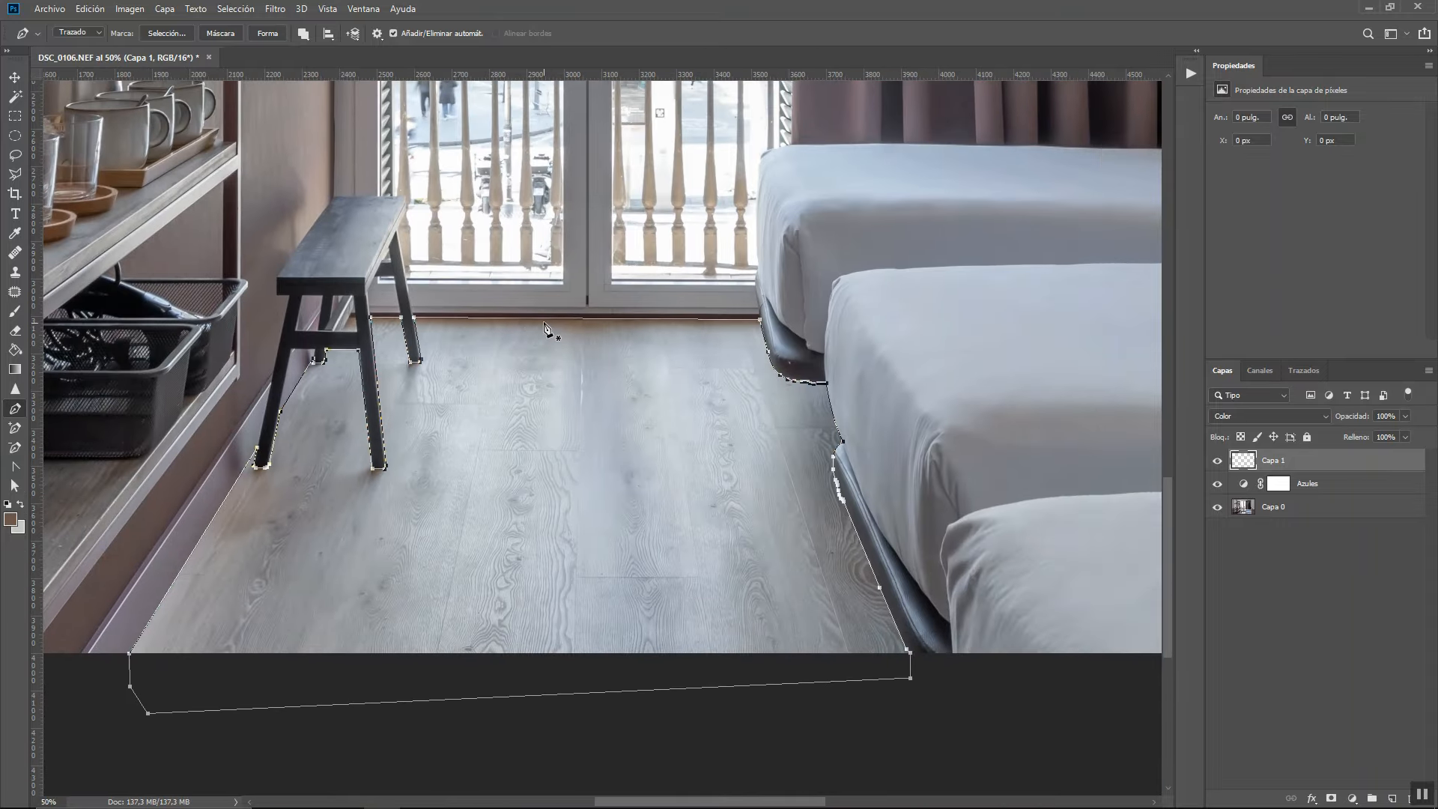
right_click(548, 330)
left_click(581, 388)
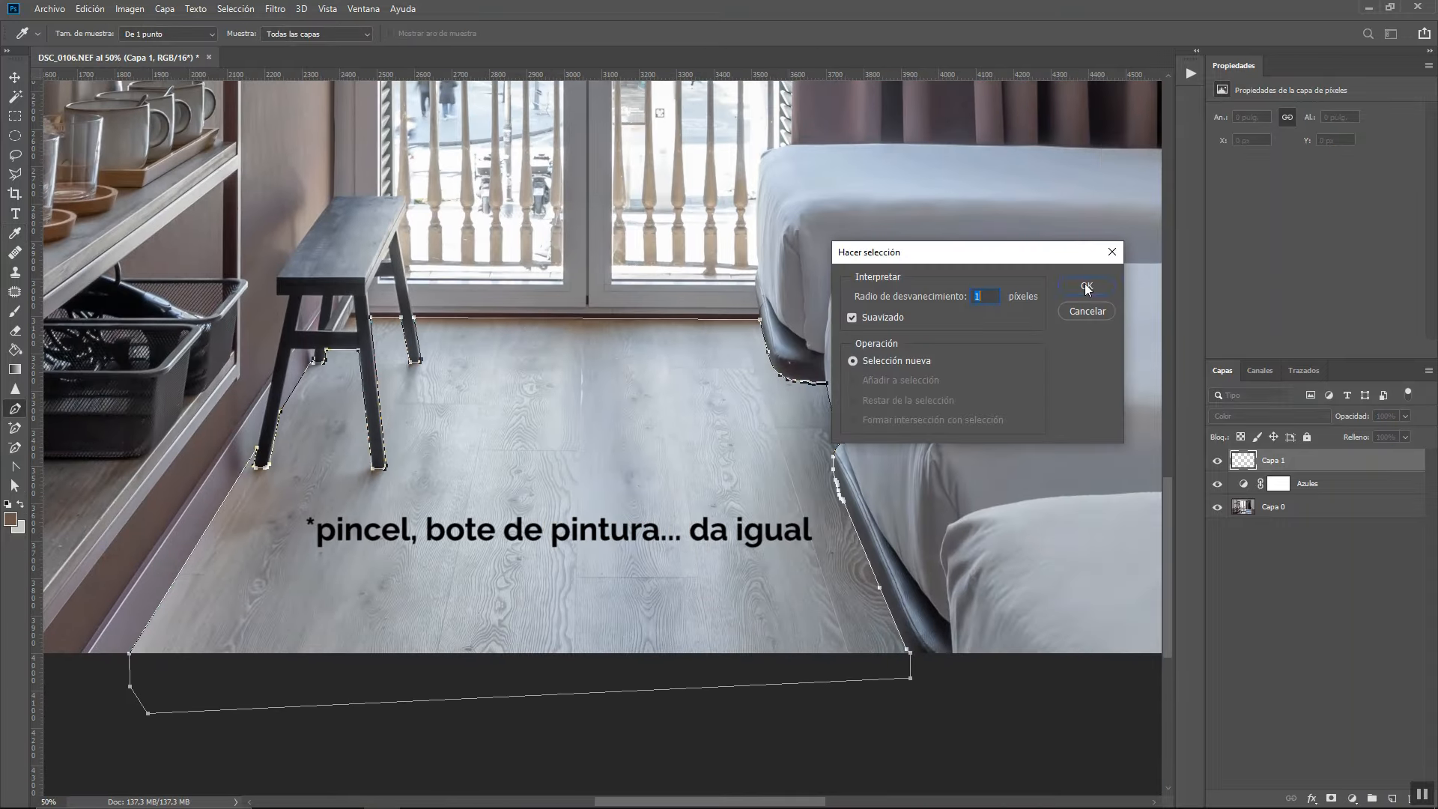
left_click(1088, 289)
- Fill the selected floor with brown 4e463c on the Color-mode layer using the Paint Bucket
left_click(15, 350)
left_click(12, 519)
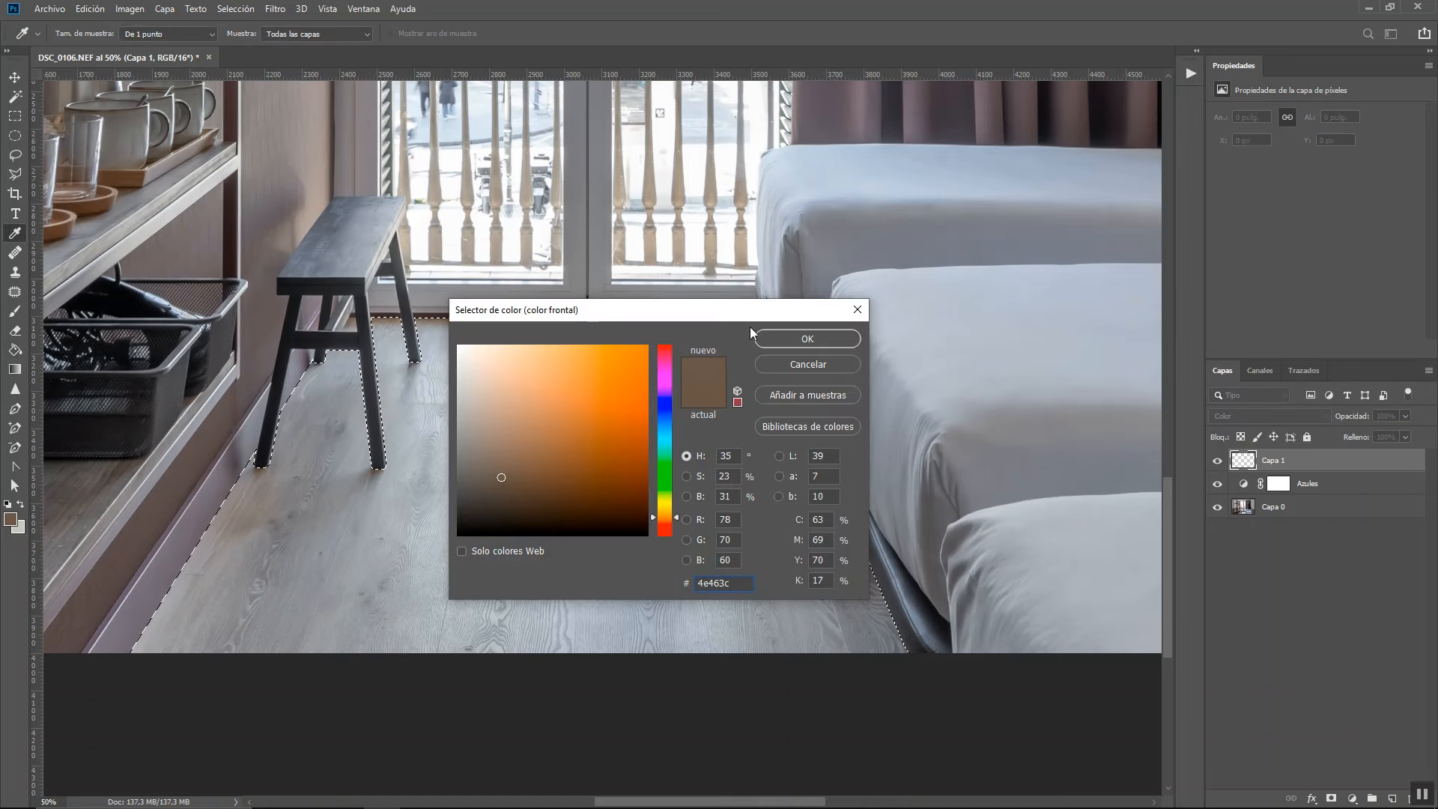
left_click(795, 334)
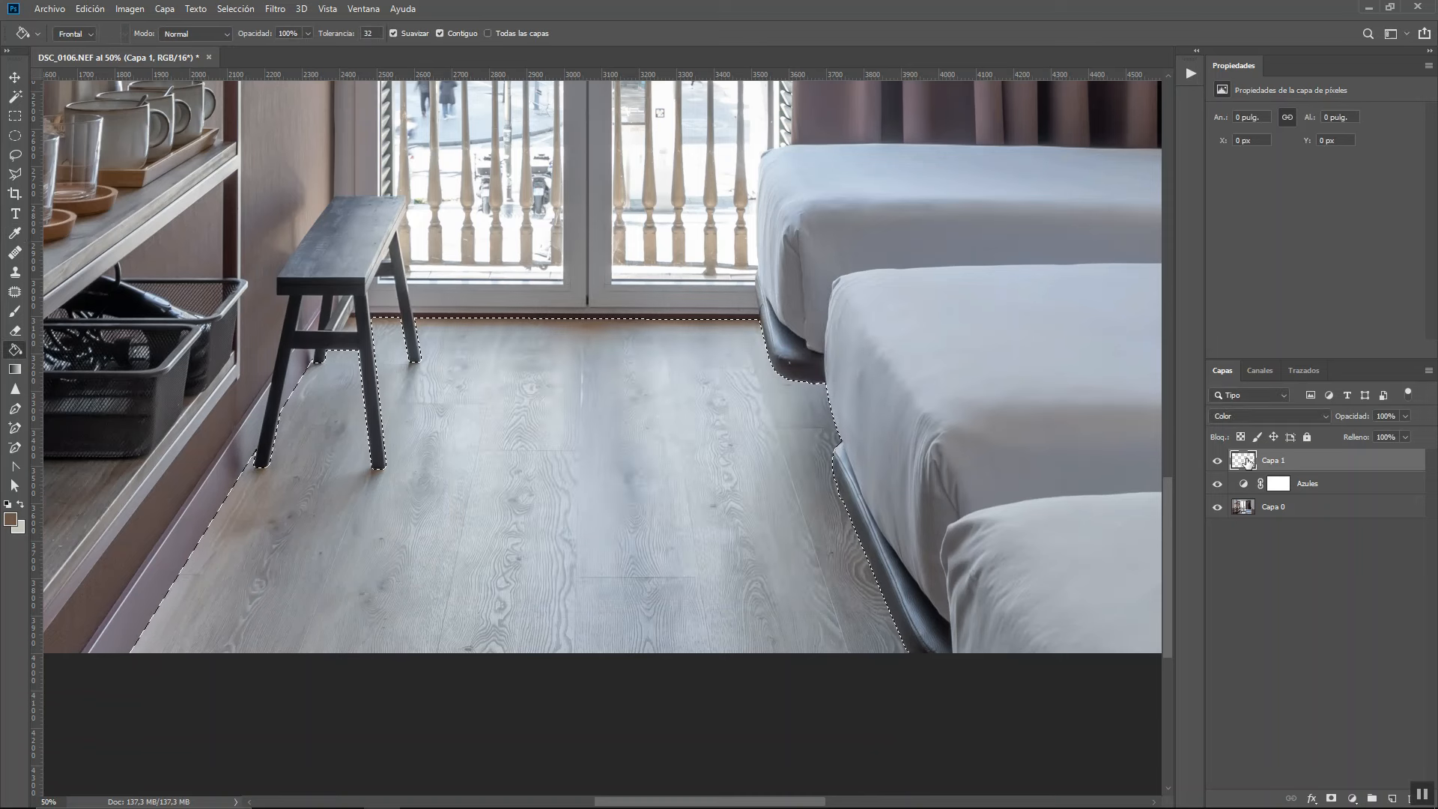
left_click(582, 432)
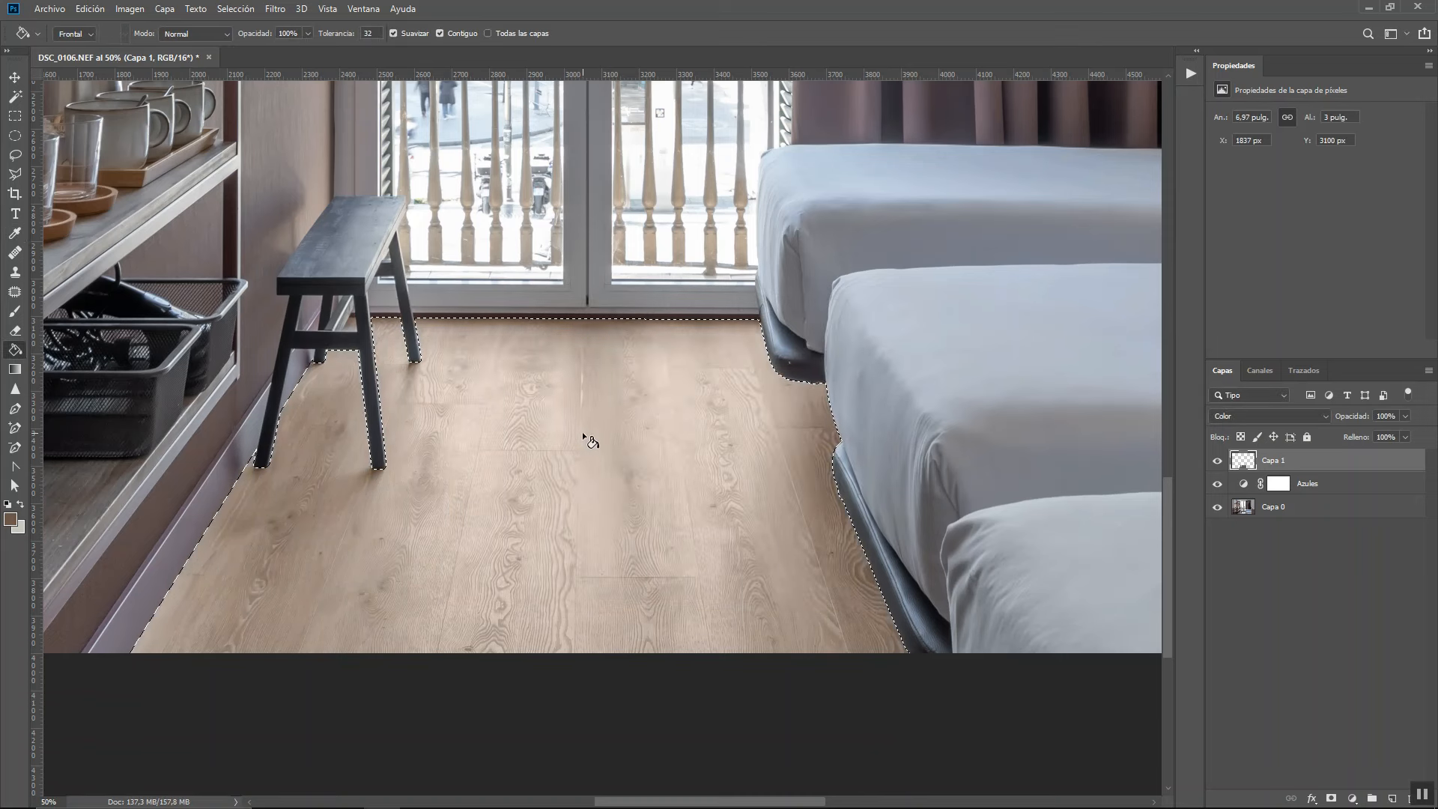
left_click(1382, 416)
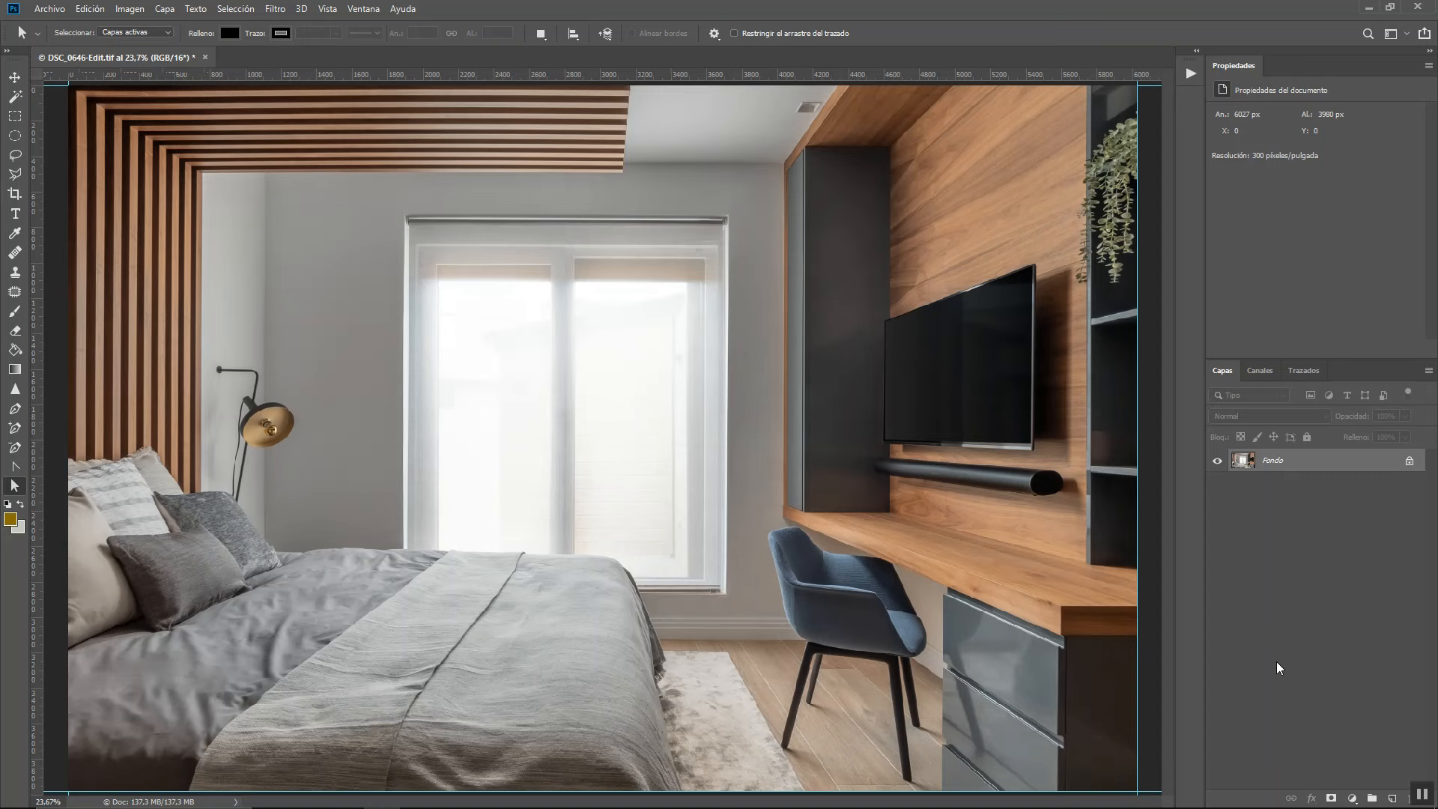
- Add a new layer above the bedroom photo's background and set its blend mode to Color
left_click(1392, 799)
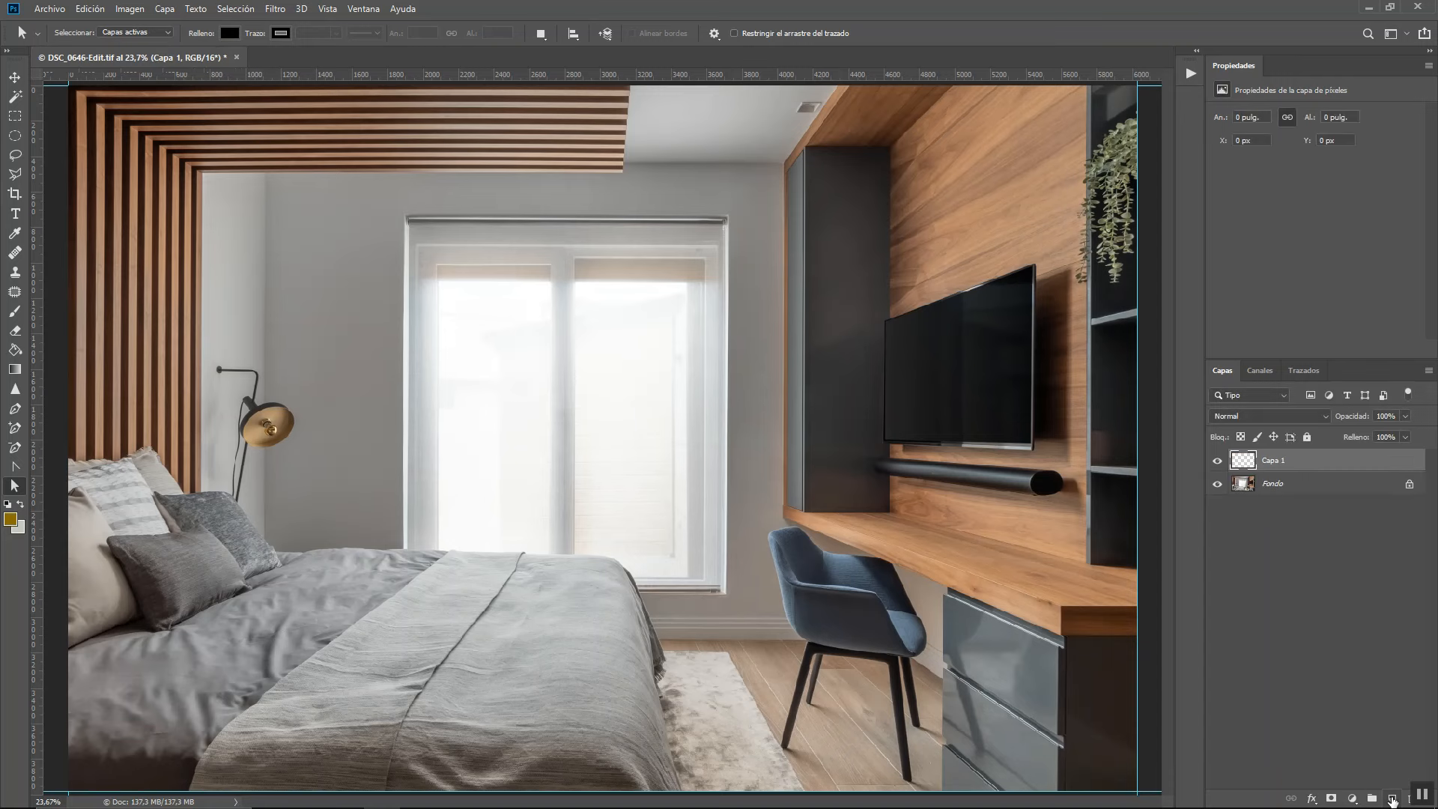
left_click(1247, 418)
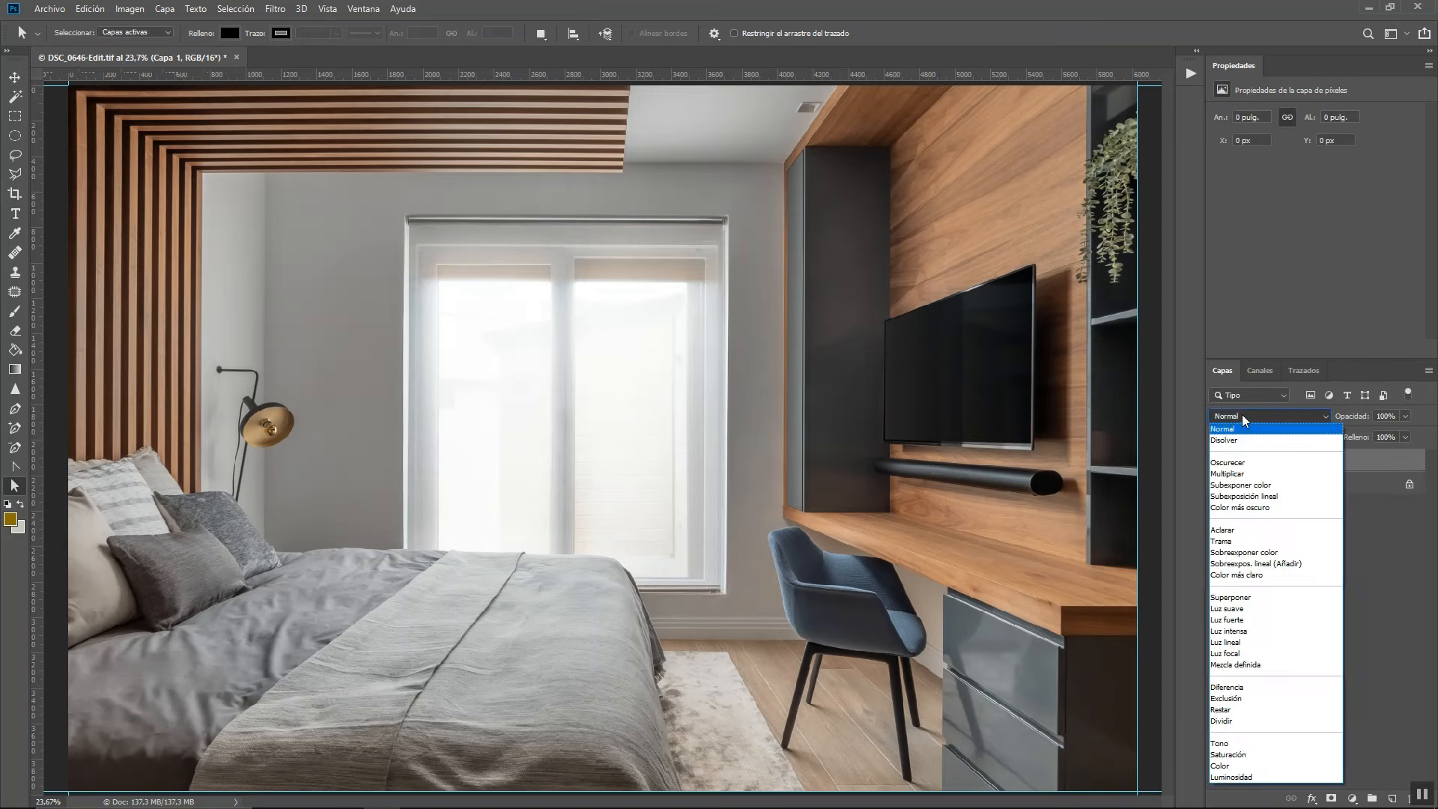
left_click(1222, 766)
- Start a Pen path on the outer edge of the blue chair's backrest and trace it over the rounded top
left_click_drag(732, 491, 954, 695)
key("p")
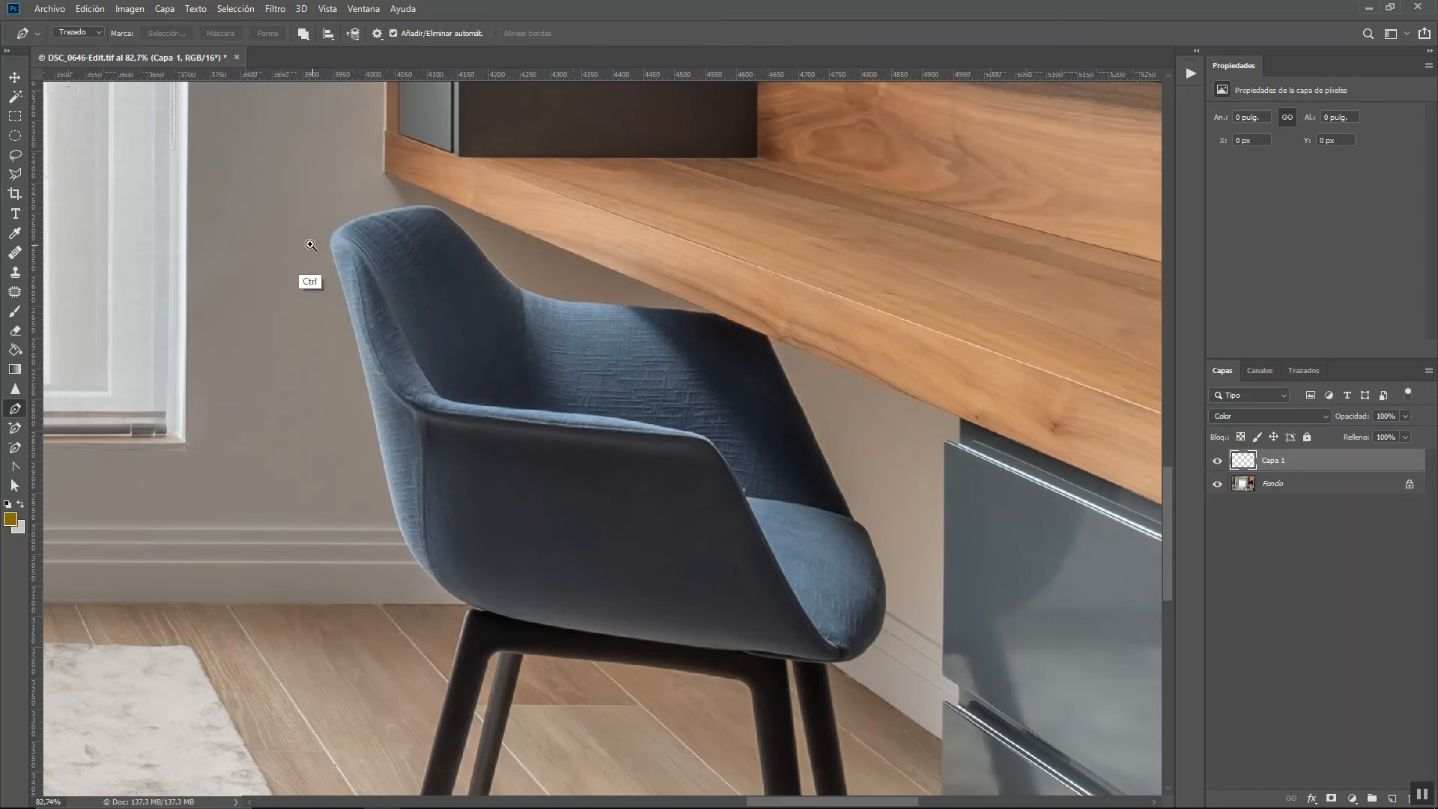
left_click_drag(311, 245, 328, 245)
left_click(363, 279)
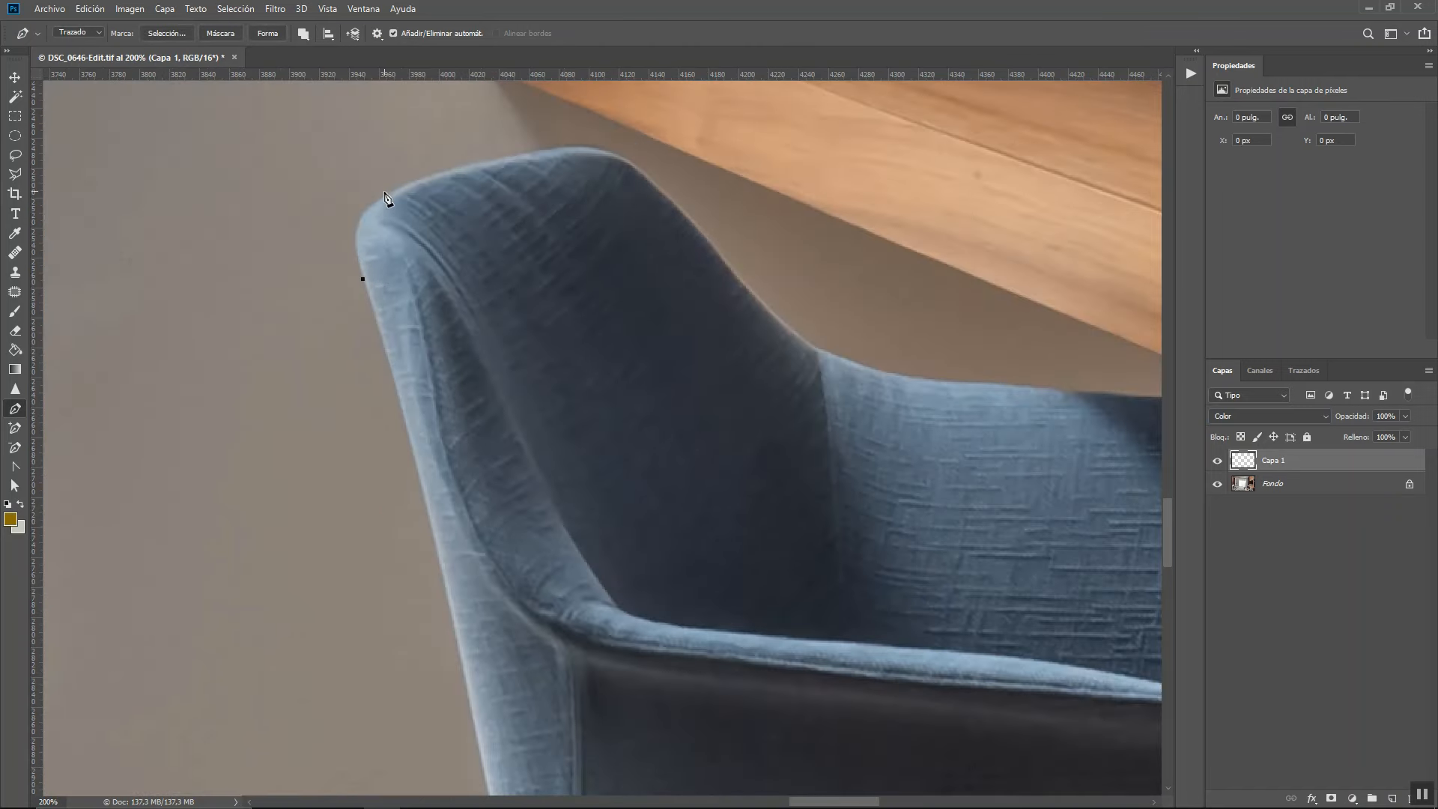
left_click_drag(435, 174, 440, 171)
left_click(388, 196, "alt")
left_click_drag(566, 148, 639, 147)
left_click(566, 148, "alt")
- Continue the path along the chair's back and seat edge, around the underside and back up to its starting point
left_click_drag(709, 238, 807, 332)
left_click(818, 349)
mouse_move(1004, 385)
left_mouse_down()
mouse_move(480, 290)
mouse_move(614, 297)
left_mouse_up()
left_click(478, 288, "alt")
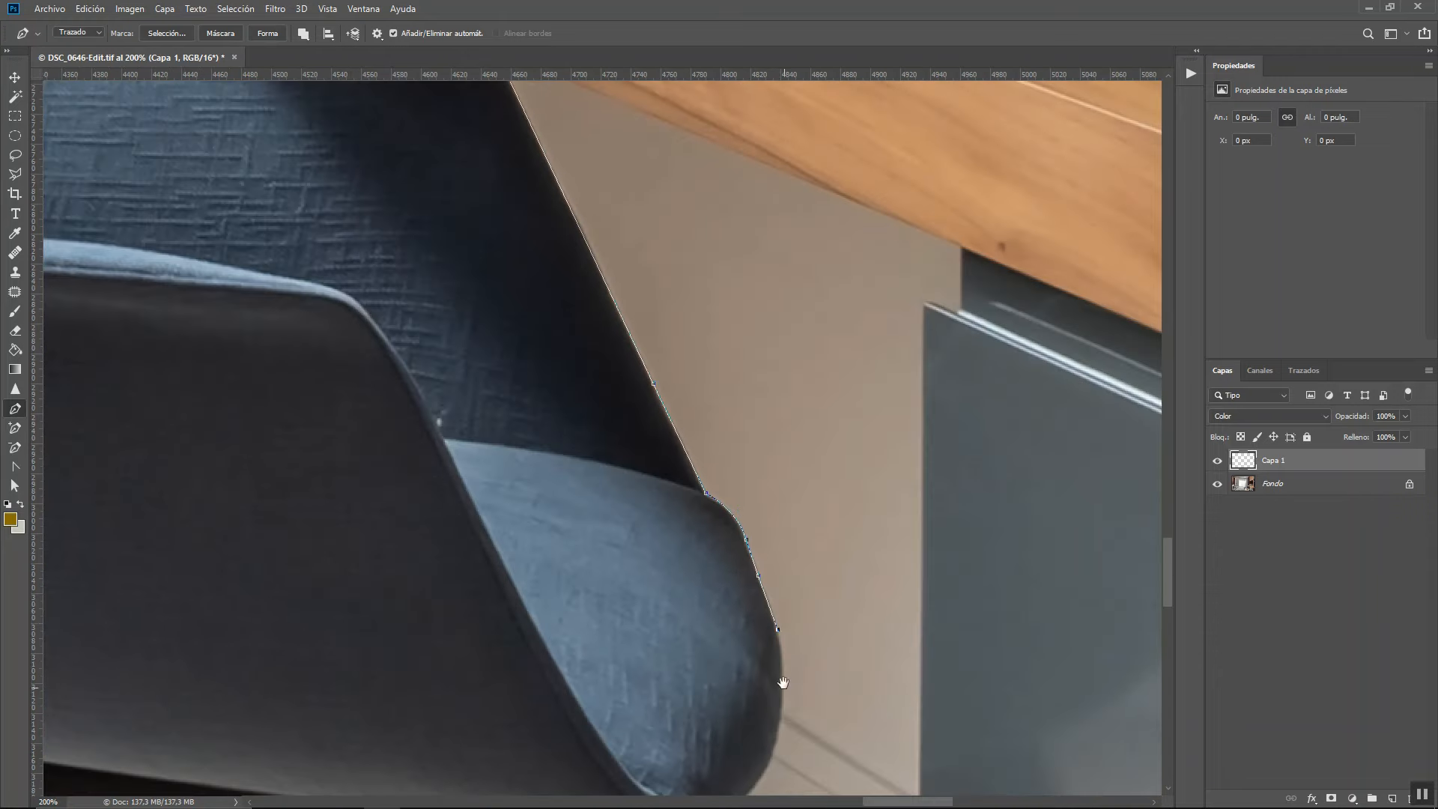
left_click(695, 480)
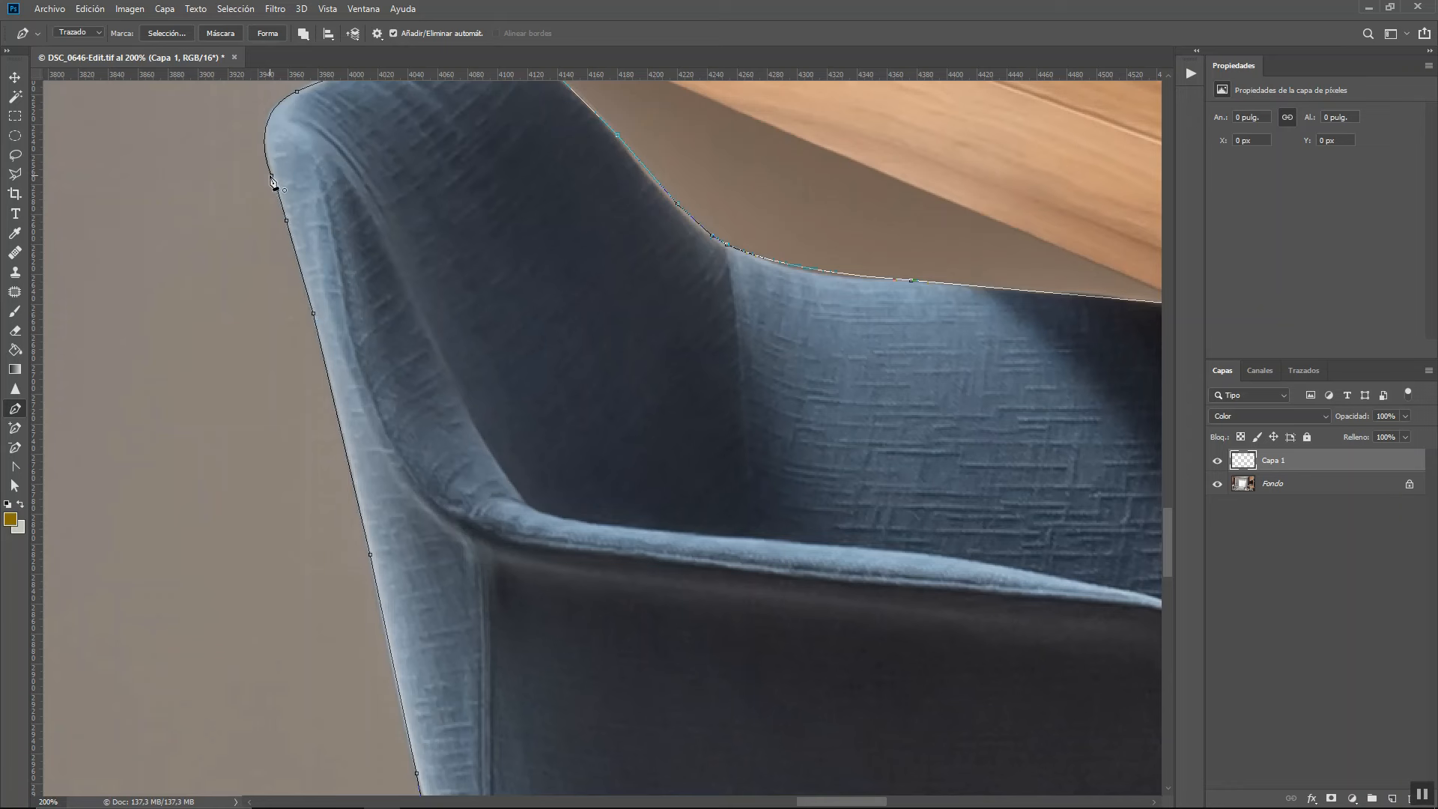
- Turn the chair path into a new selection with a 1-pixel feather radius and smoothing
right_click(287, 211)
left_click(327, 289)
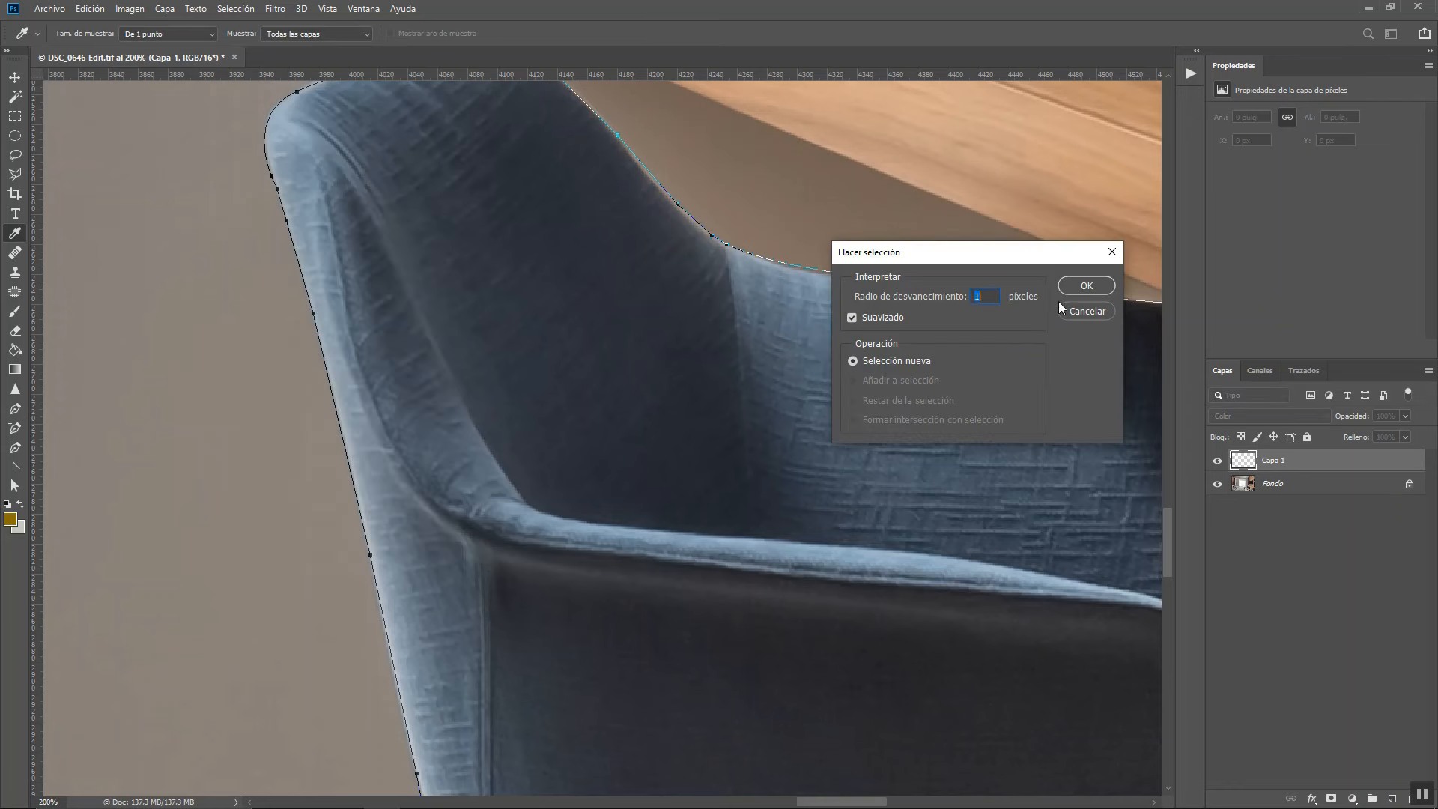
left_click(1086, 286)
- Fill the selected chair with mustard color 65621d on the Color-mode layer using the Paint Bucket, and deselect
scroll(653, 371, "down", 4)
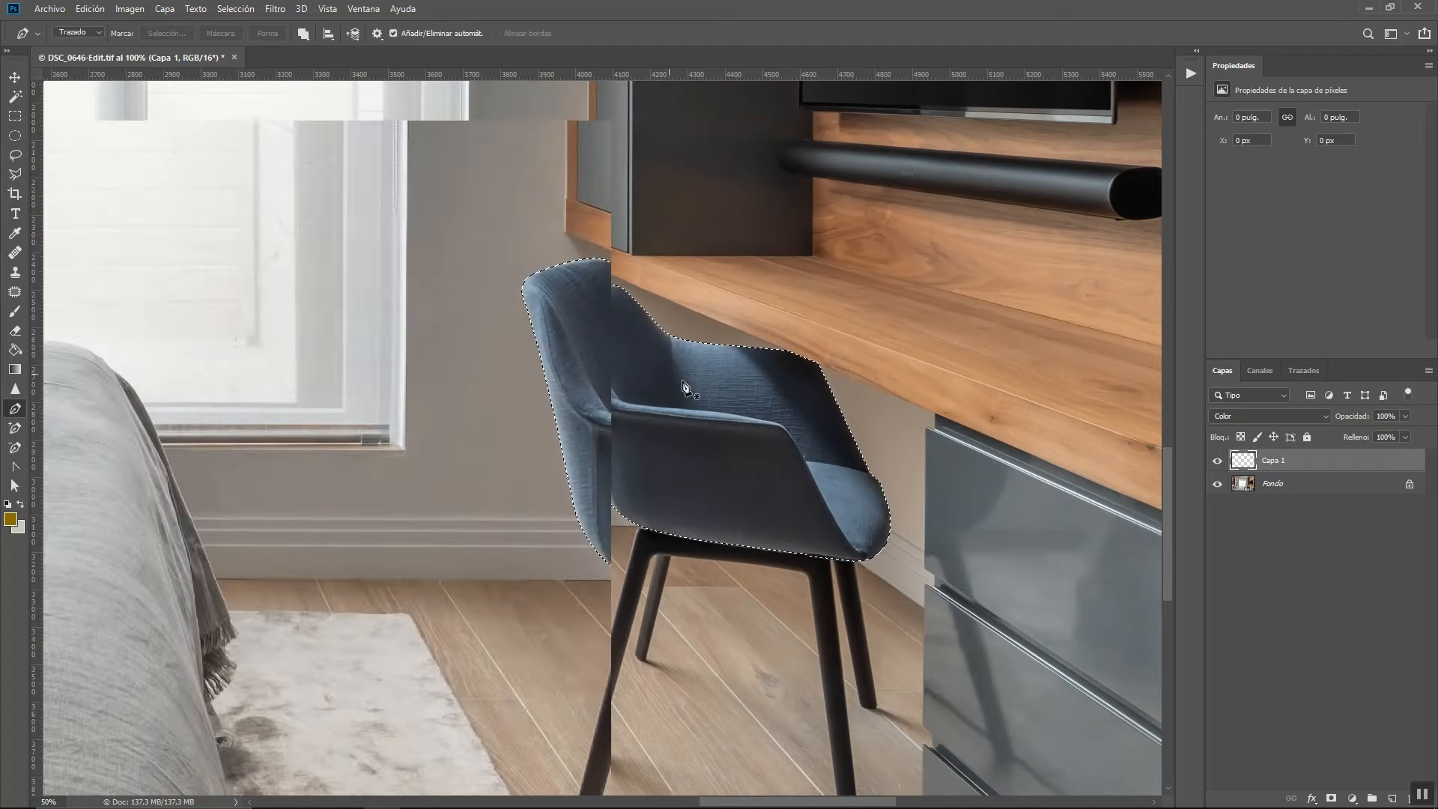
key("i")
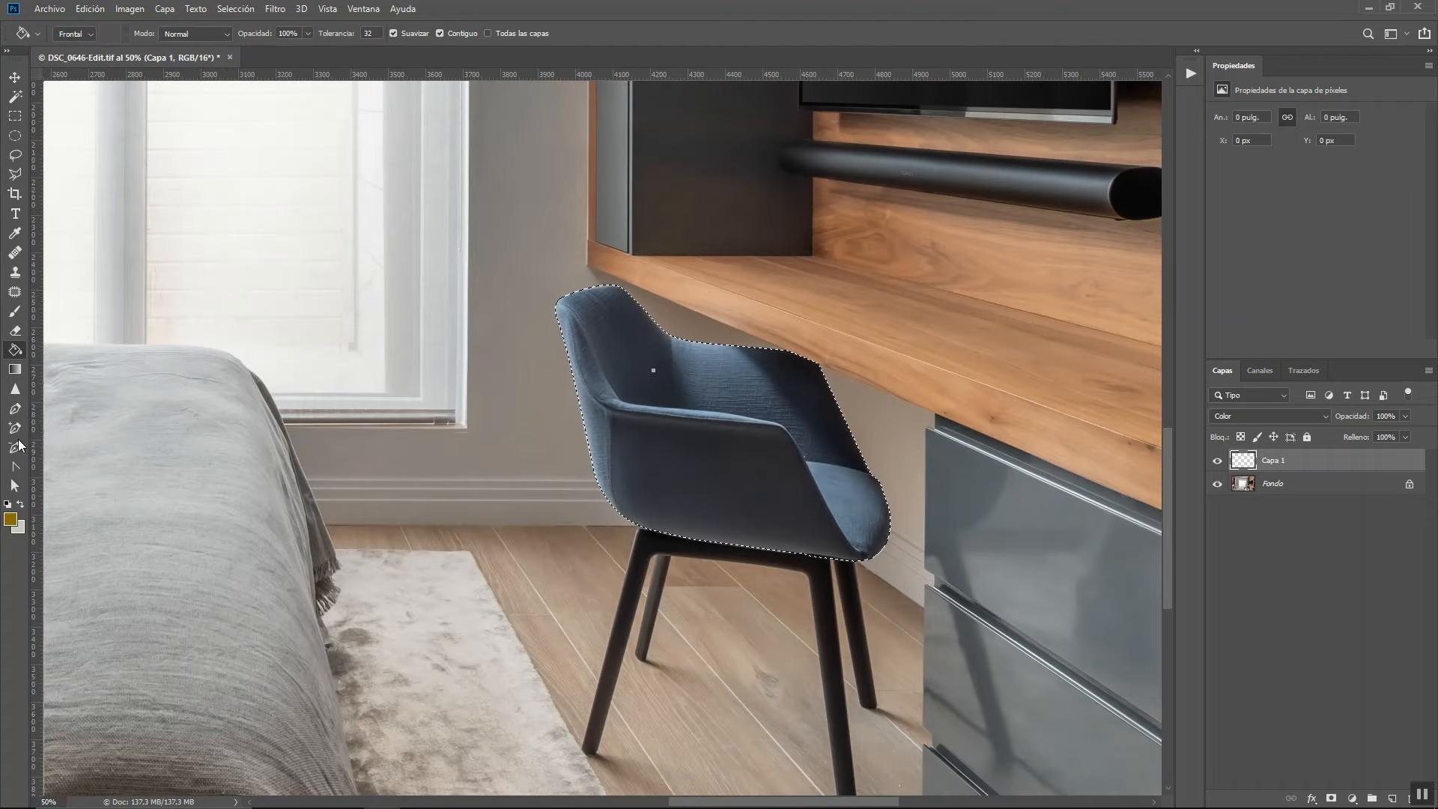
left_click(11, 518)
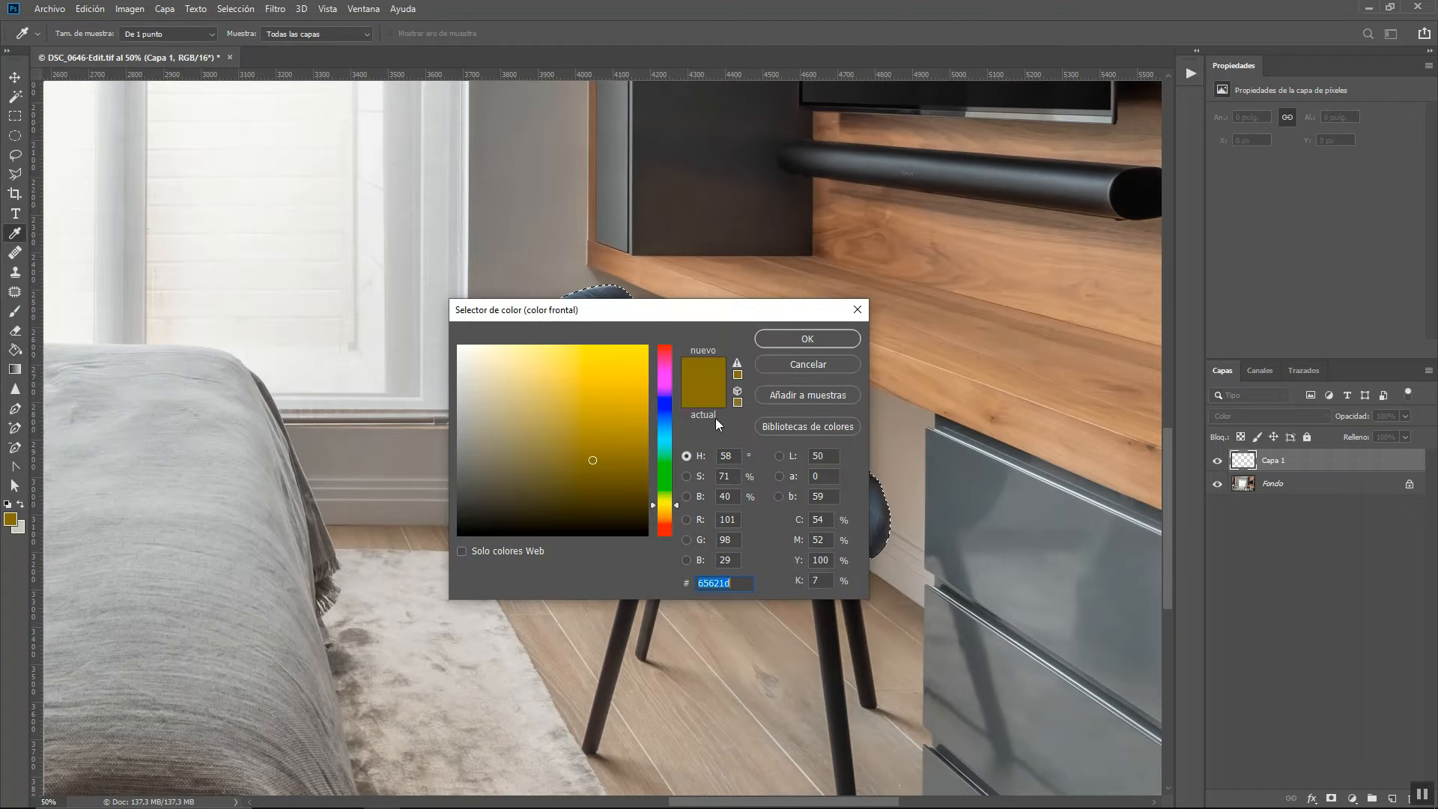
left_click(807, 338)
key("g")
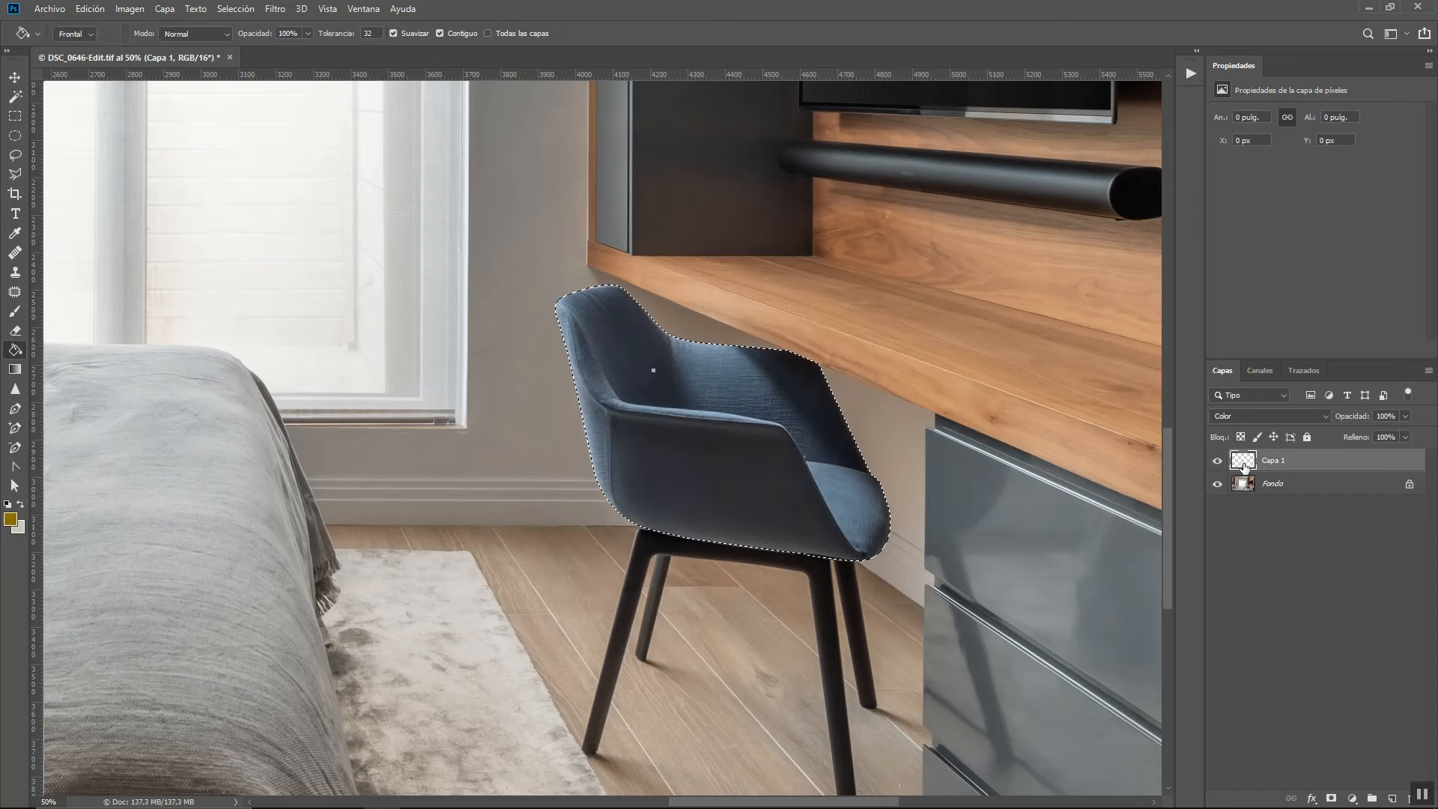
left_click(728, 395)
key("ctrl+d")
key("p")
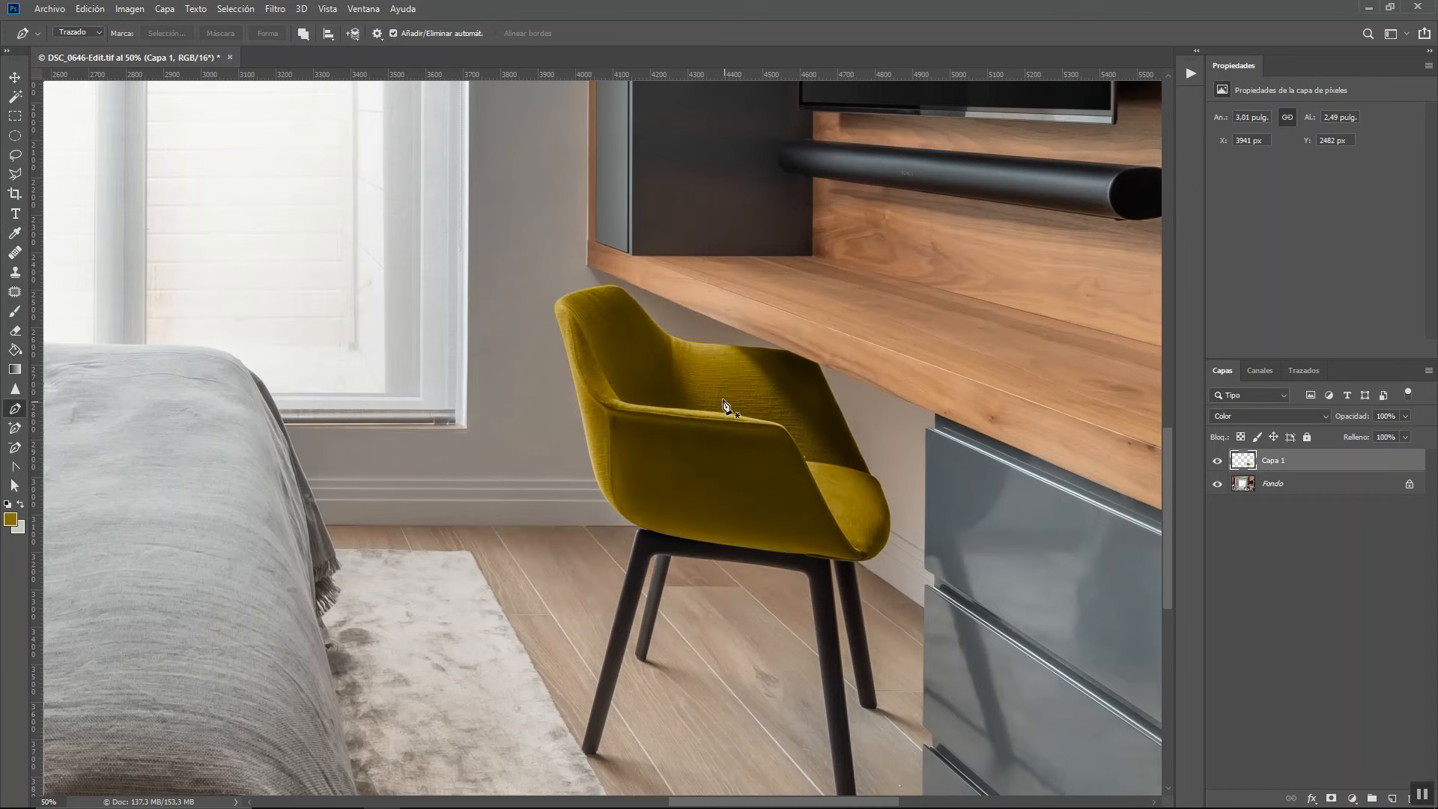
- Lower the opacity of the chair's Color-mode layer to soften the mustard tint
key("ctrl+0")
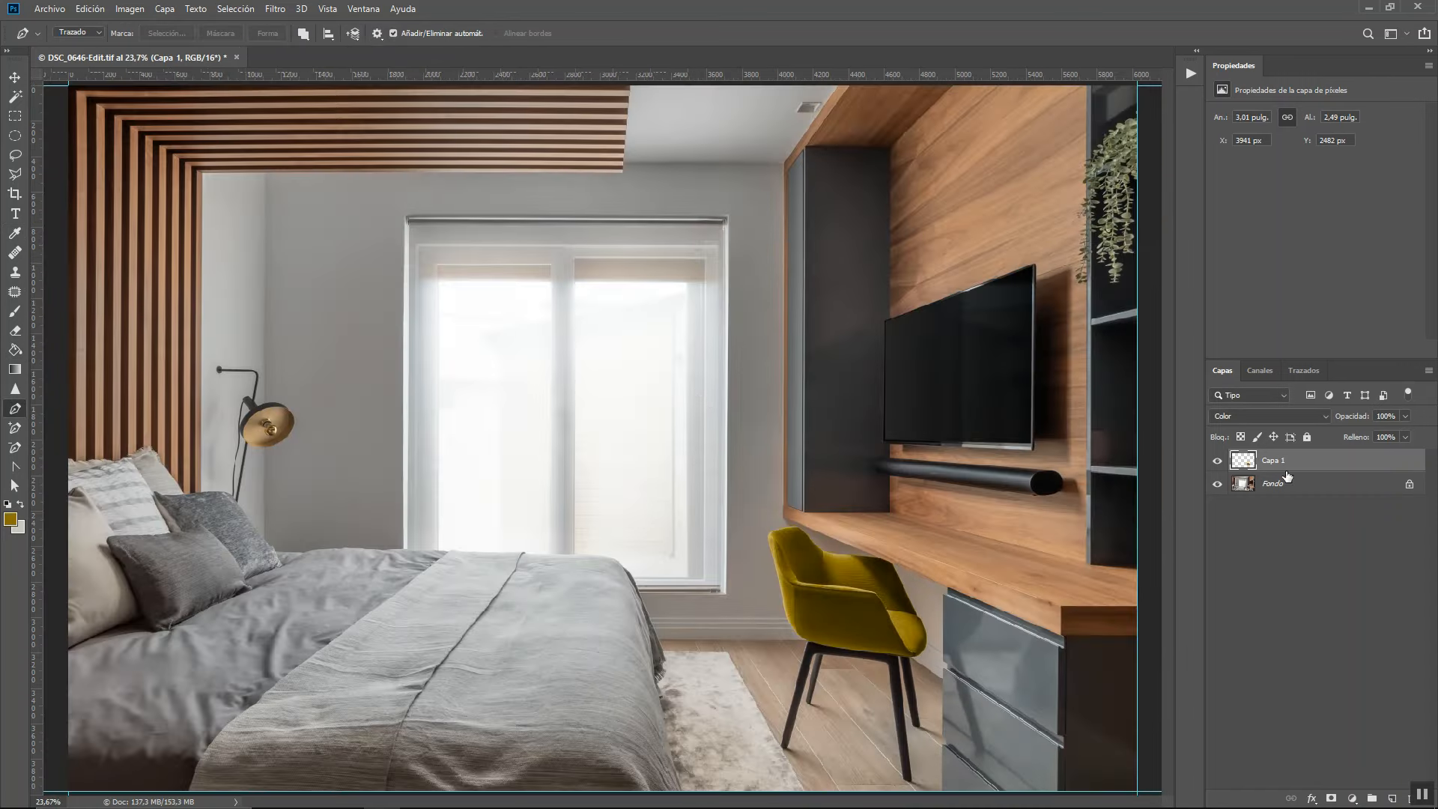
left_click(1406, 417)
key("shift+Down")
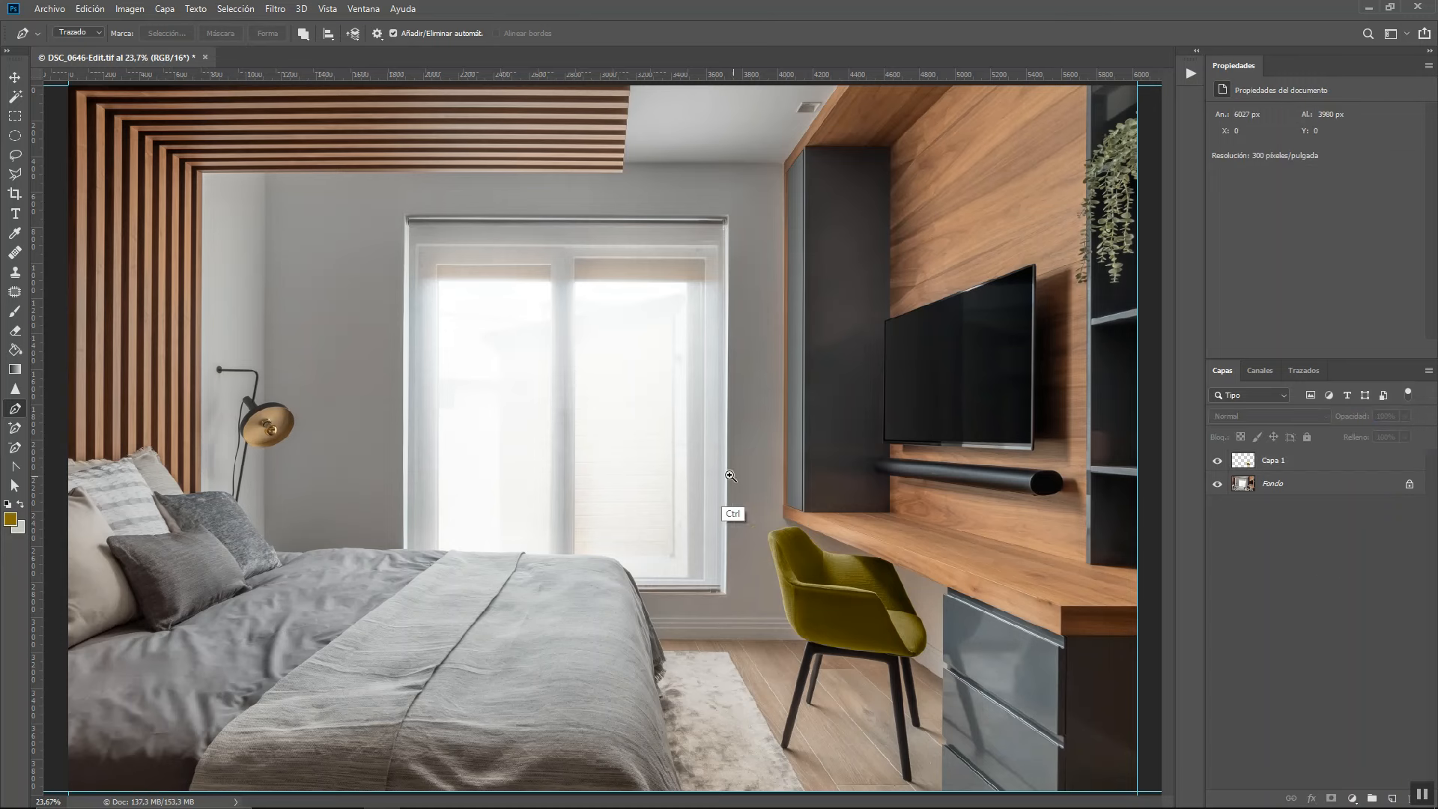
- Toggle the chair color layer's visibility to compare the recolored chair with the original up close
scroll(974, 682, "up", 5)
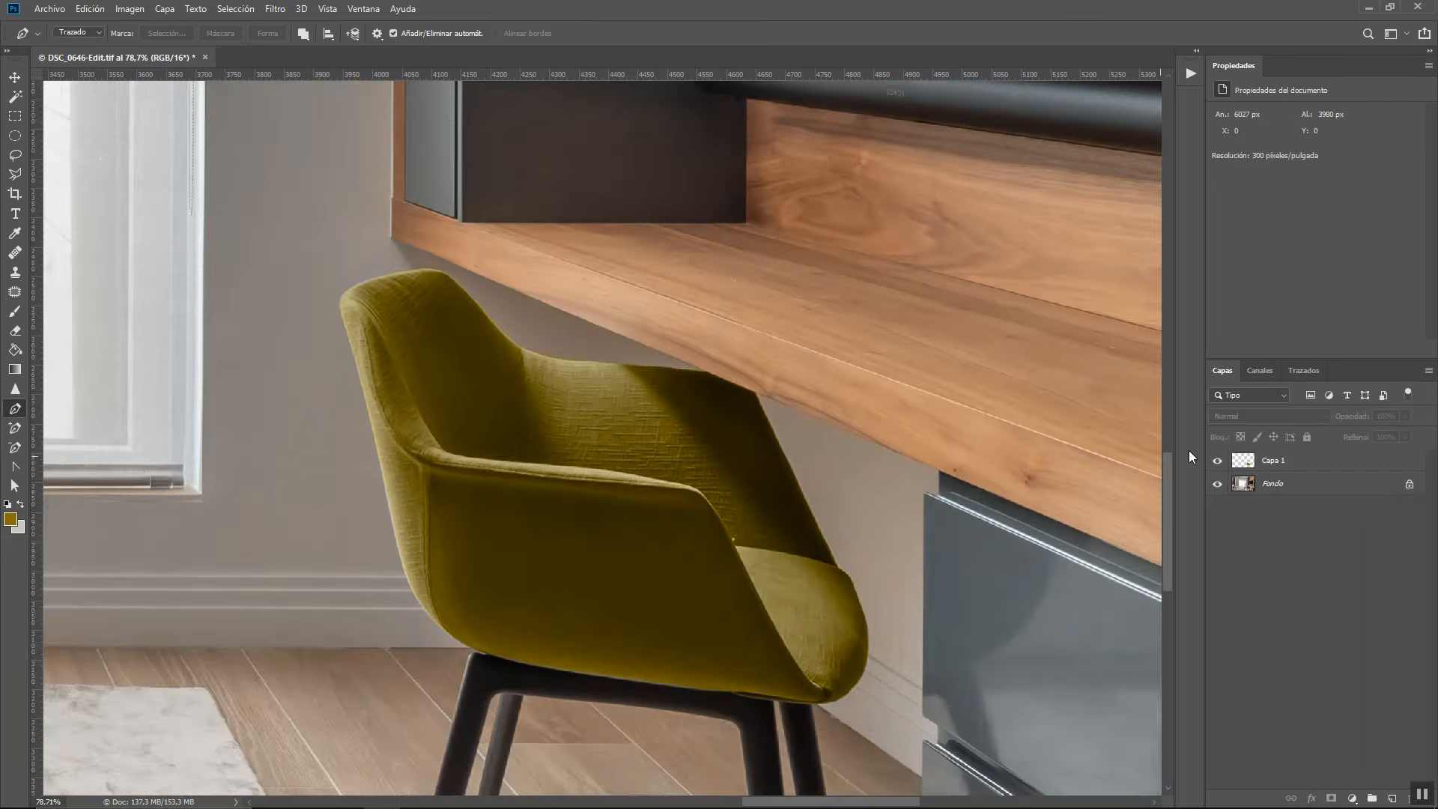
left_click(1218, 462)
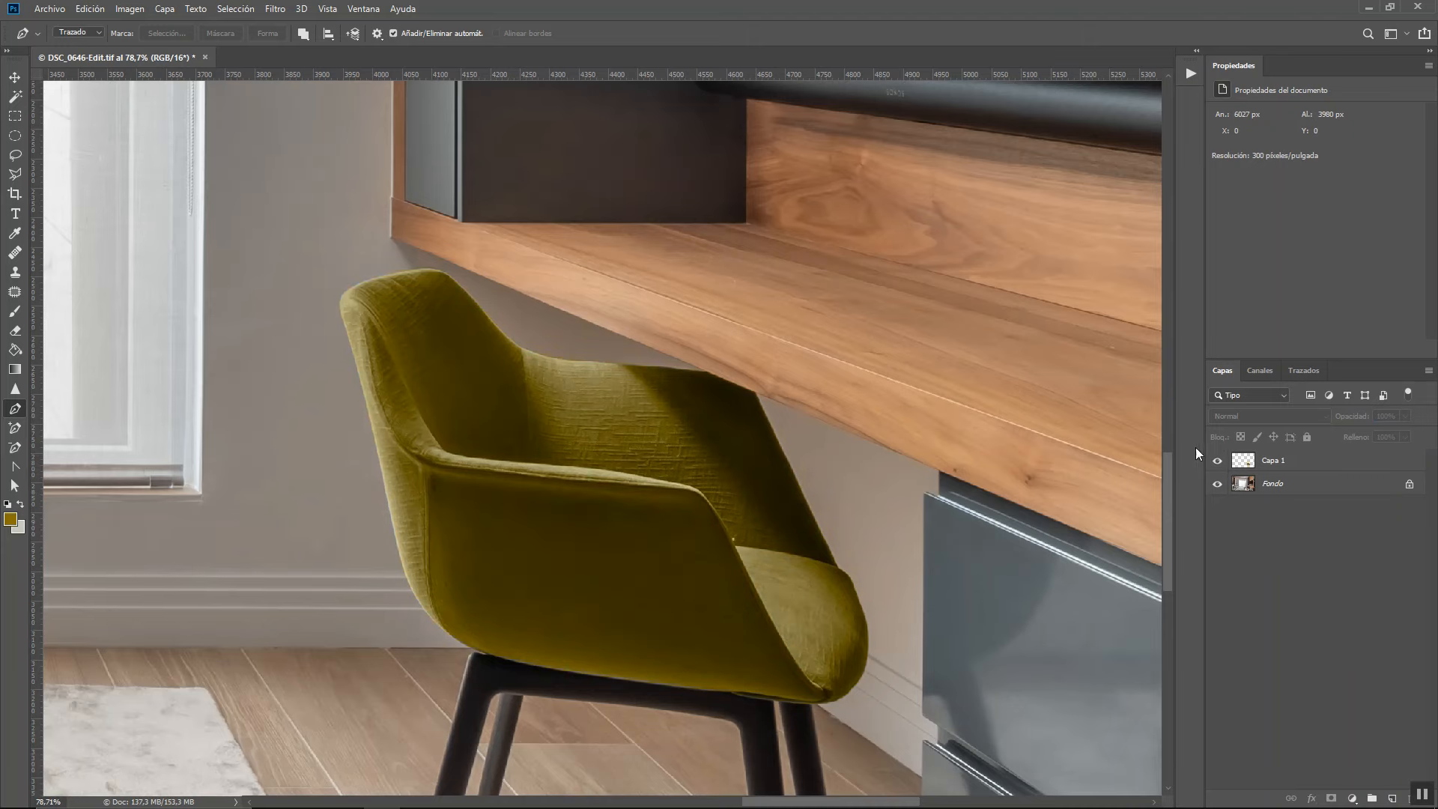